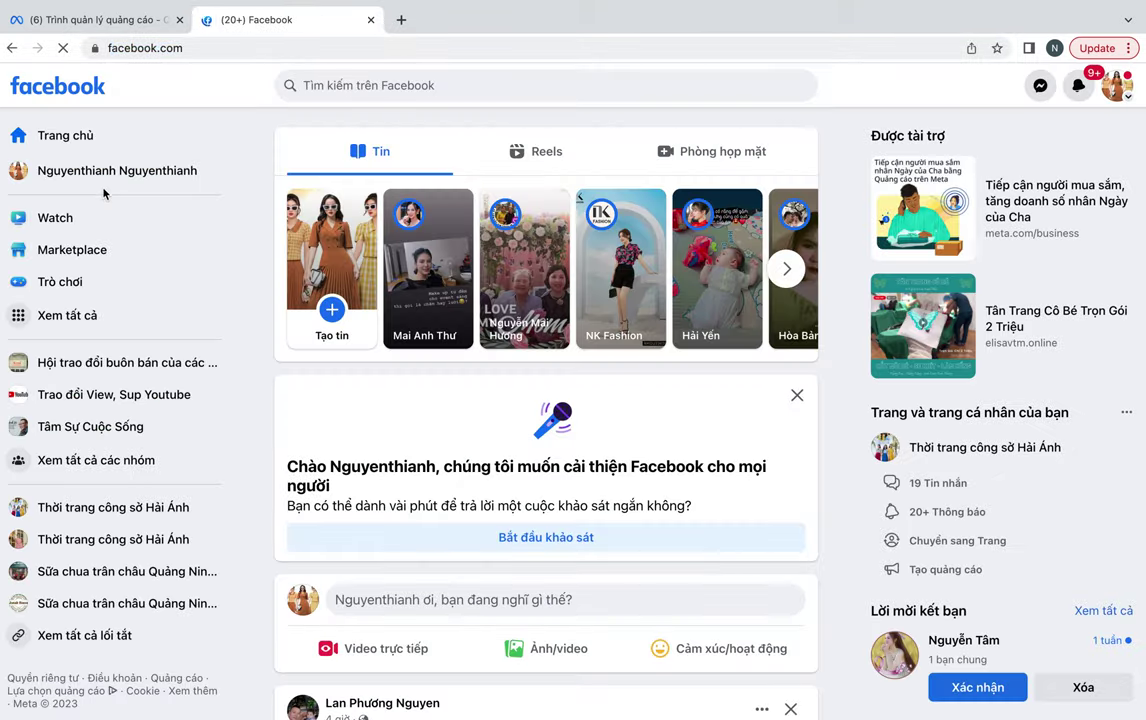
- Open Trình quản lý quảng cáo from the Chuyên nghiệp section of Facebook's full menu
scroll(87, 323, down, 1)
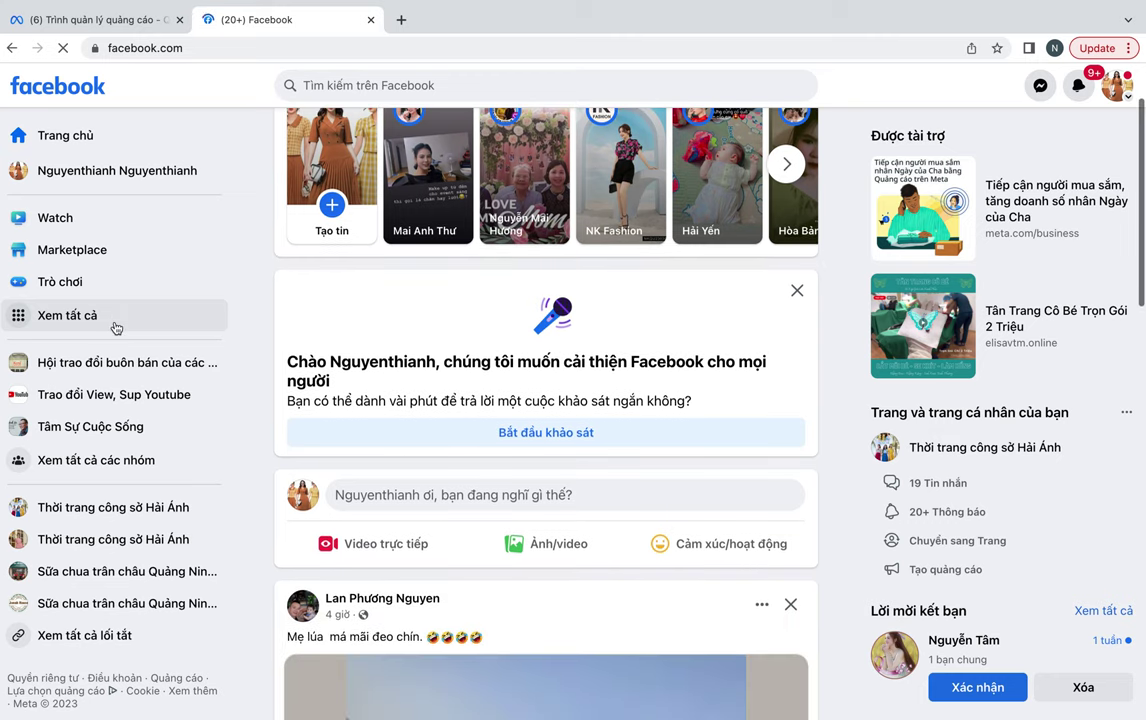
click(90, 316)
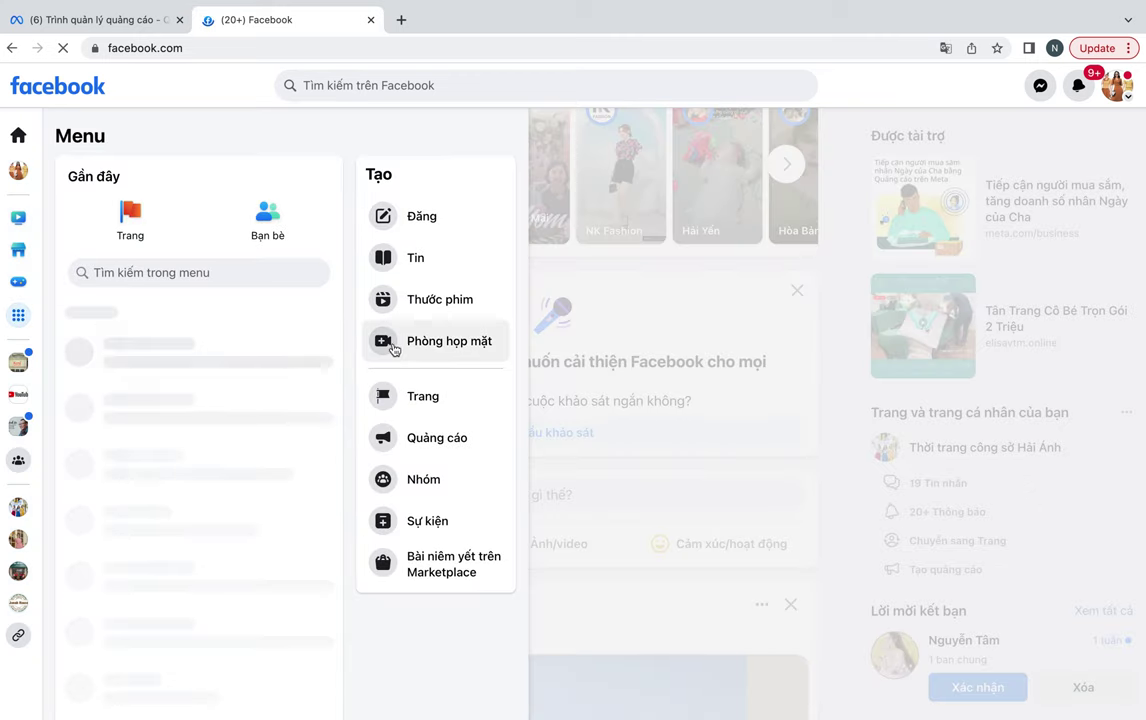
scroll(219, 464, down, 1)
scroll(219, 464, down, 5)
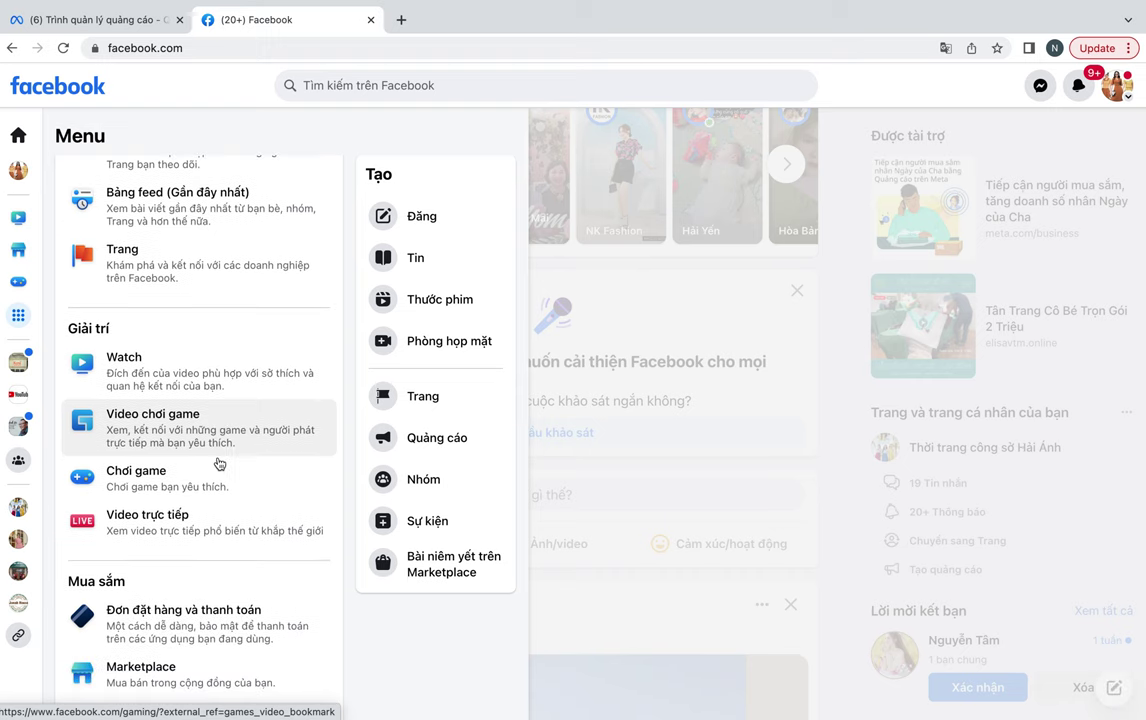
scroll(219, 464, down, 4)
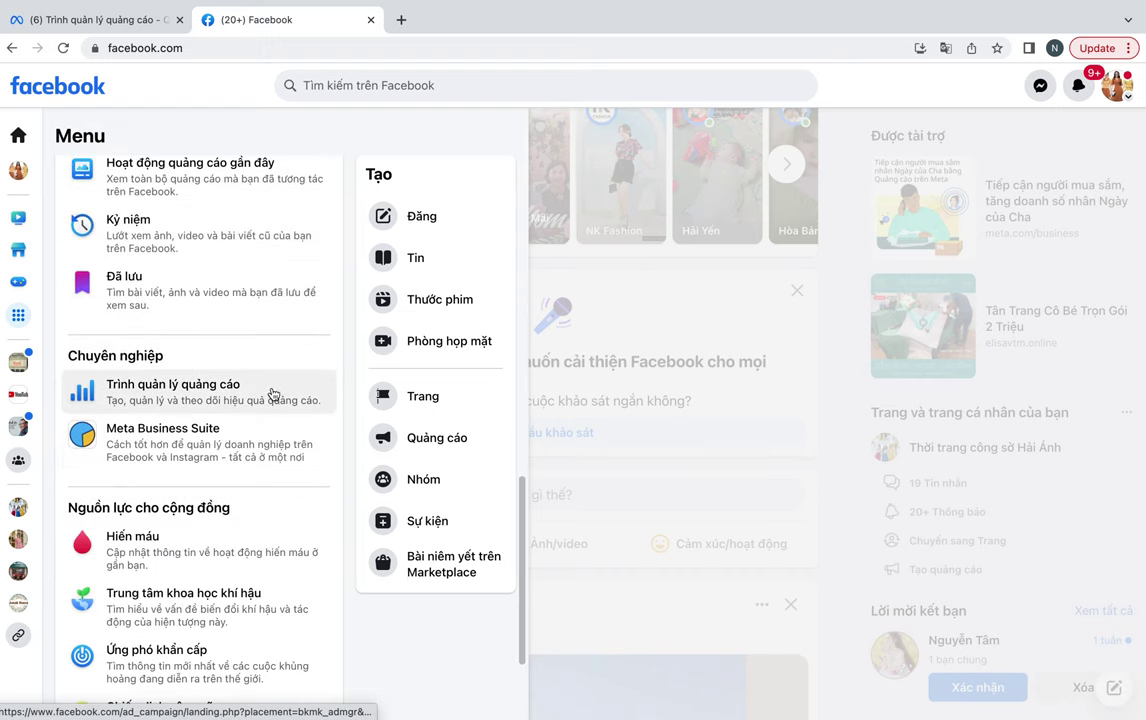
click(199, 393)
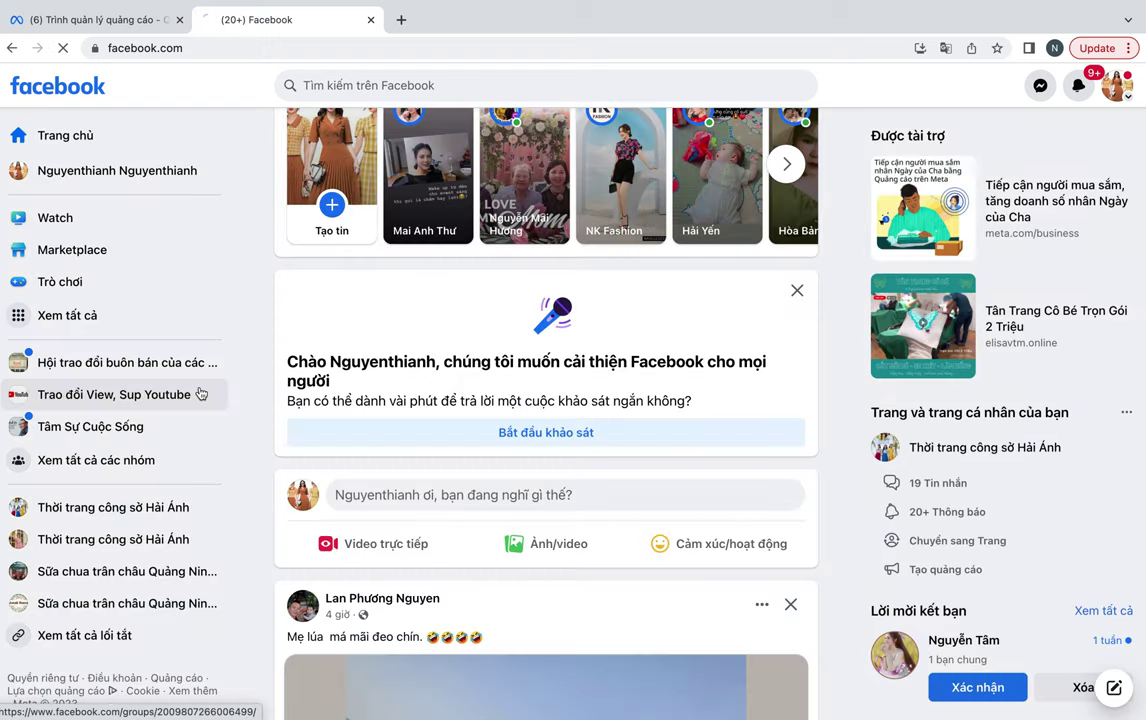
- Switch to the already open Ads Manager account overview and look through its complete tool list
click(82, 20)
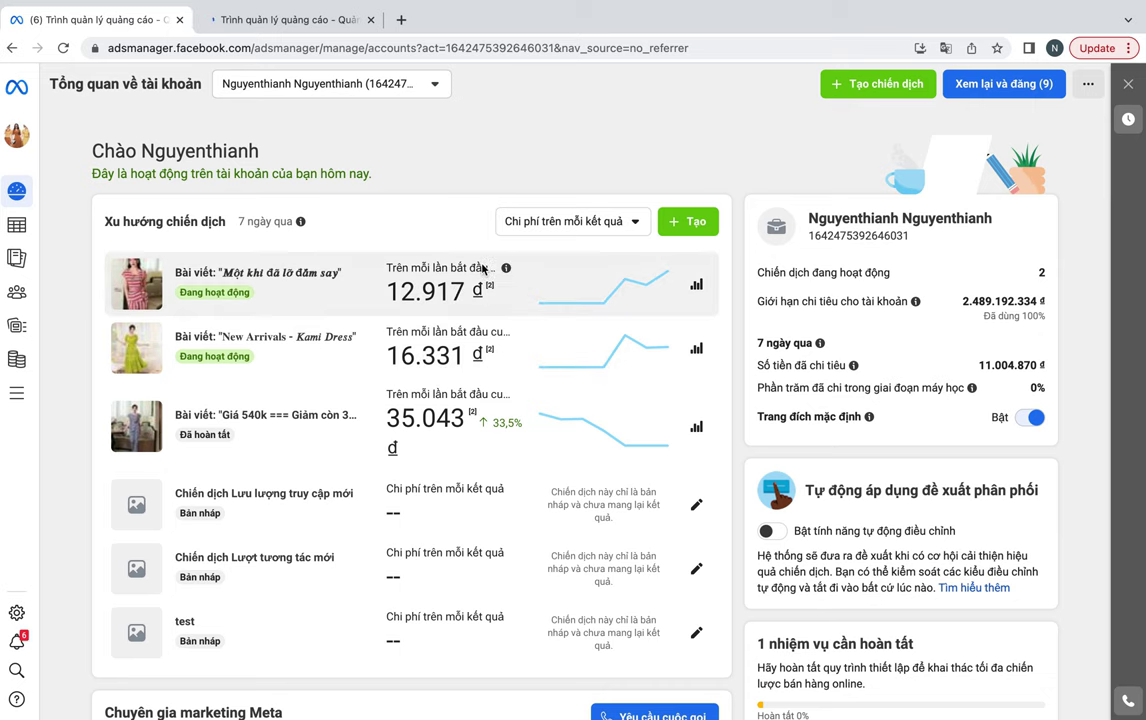
scroll(100, 334, down, 1)
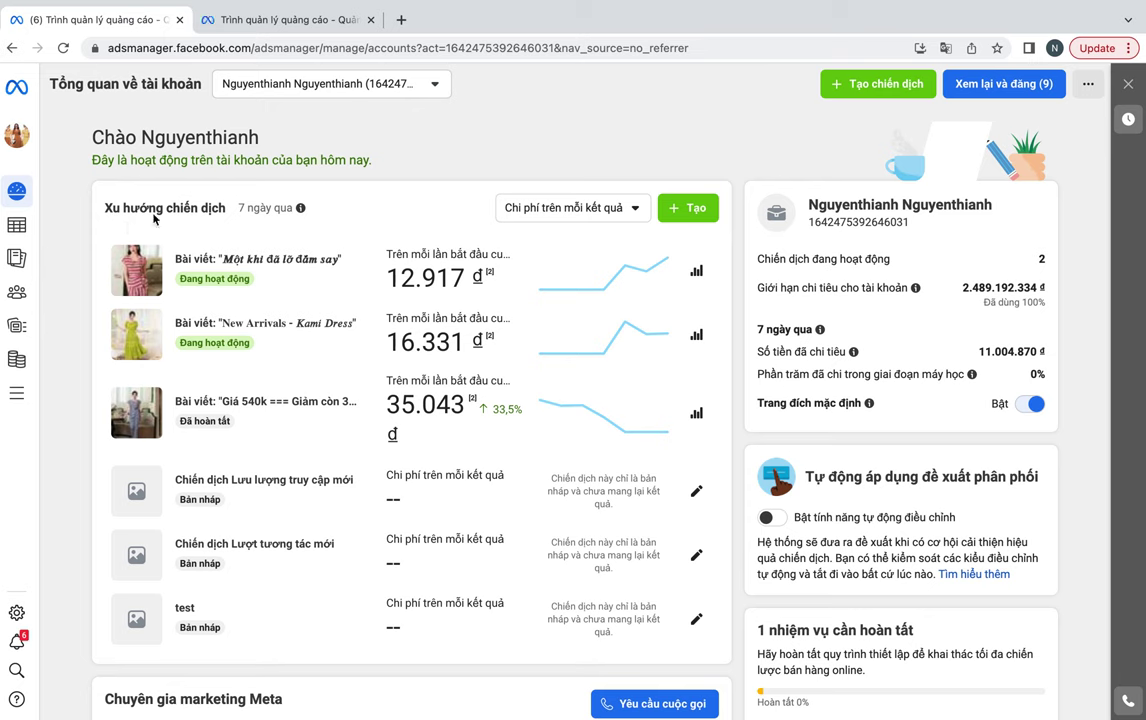
mouse_move(30, 172)
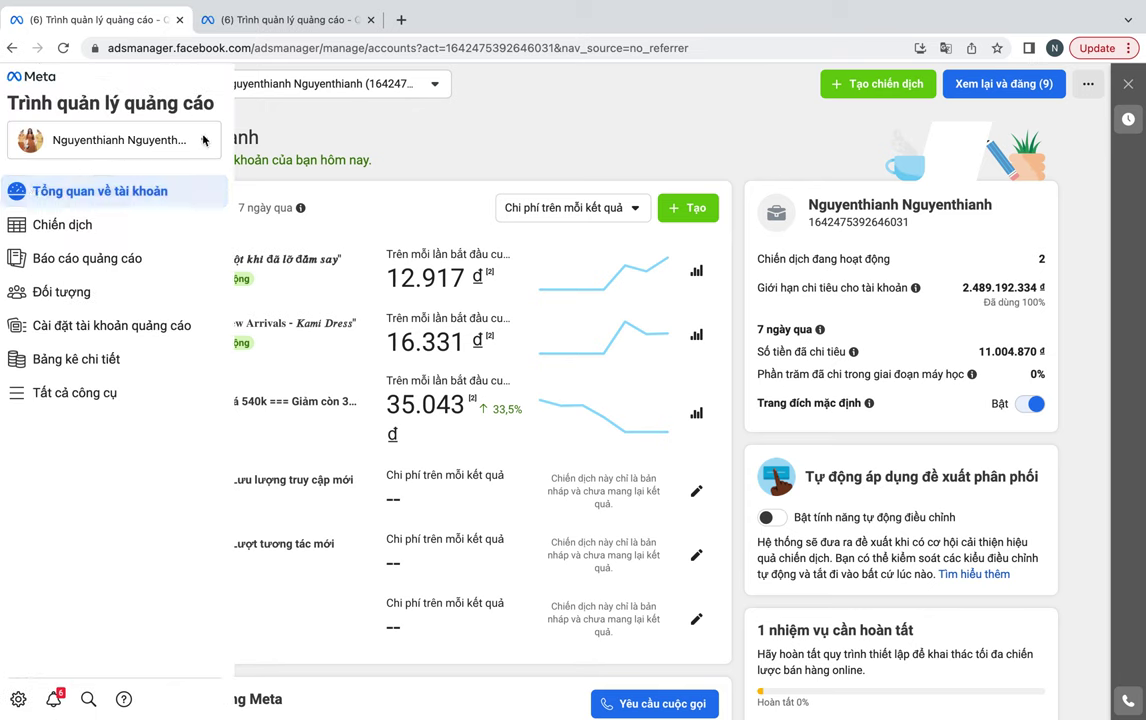
click(144, 393)
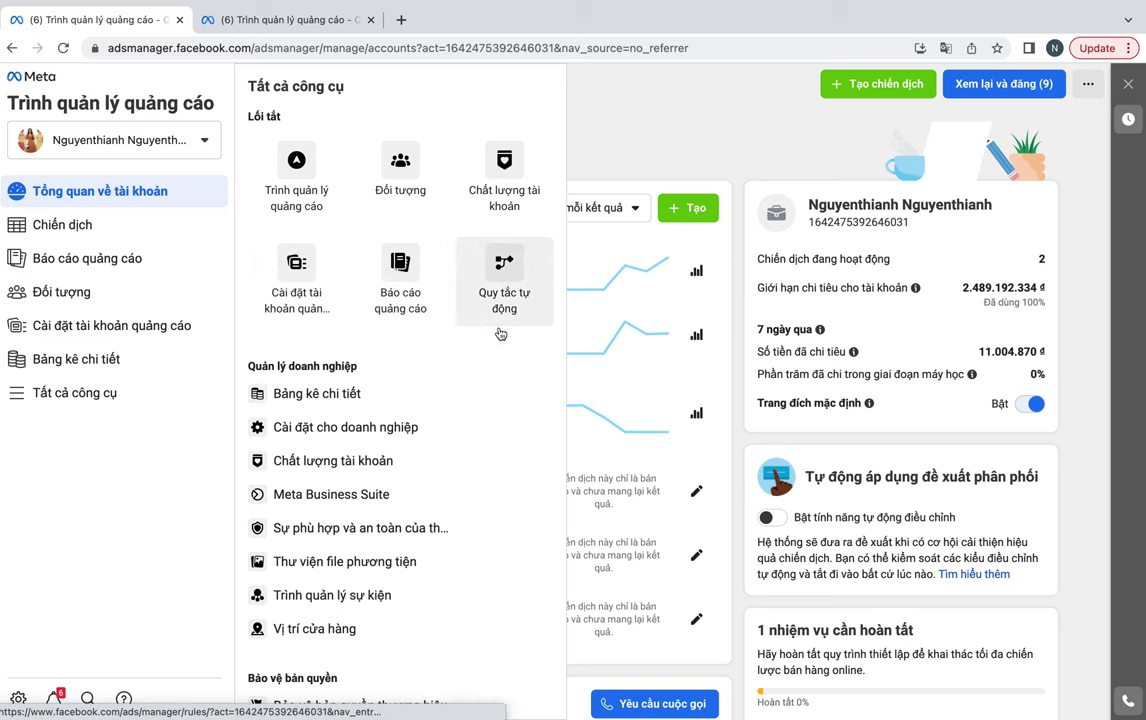
scroll(468, 389, down, 1)
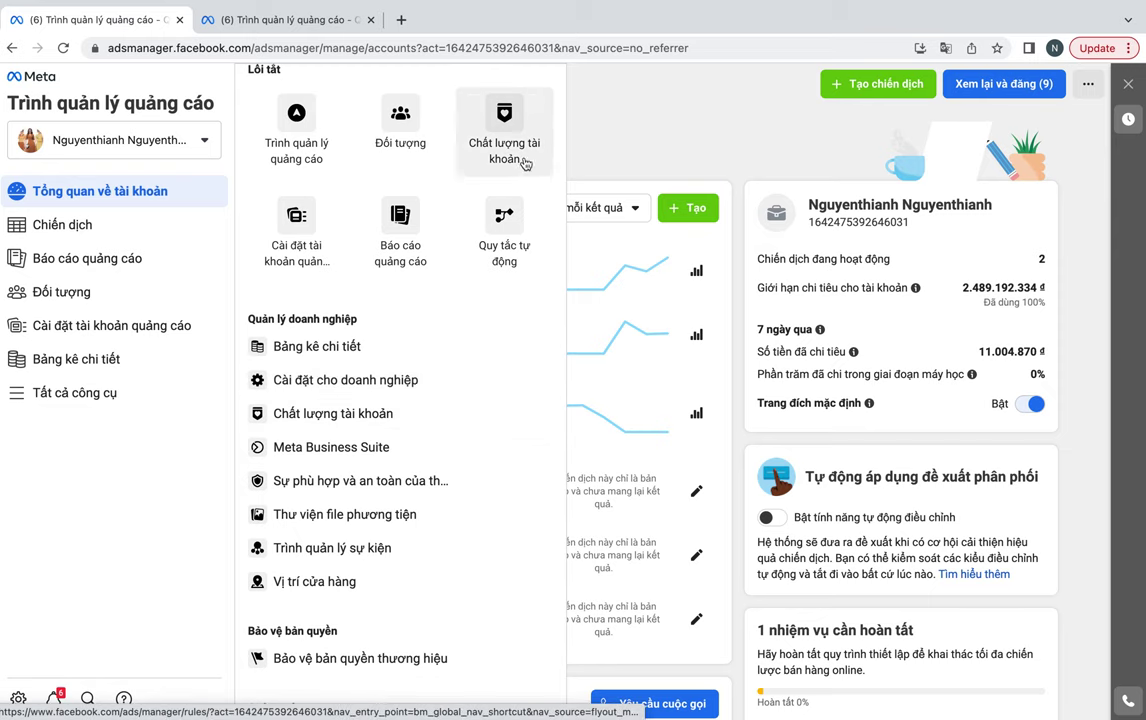
click(398, 456)
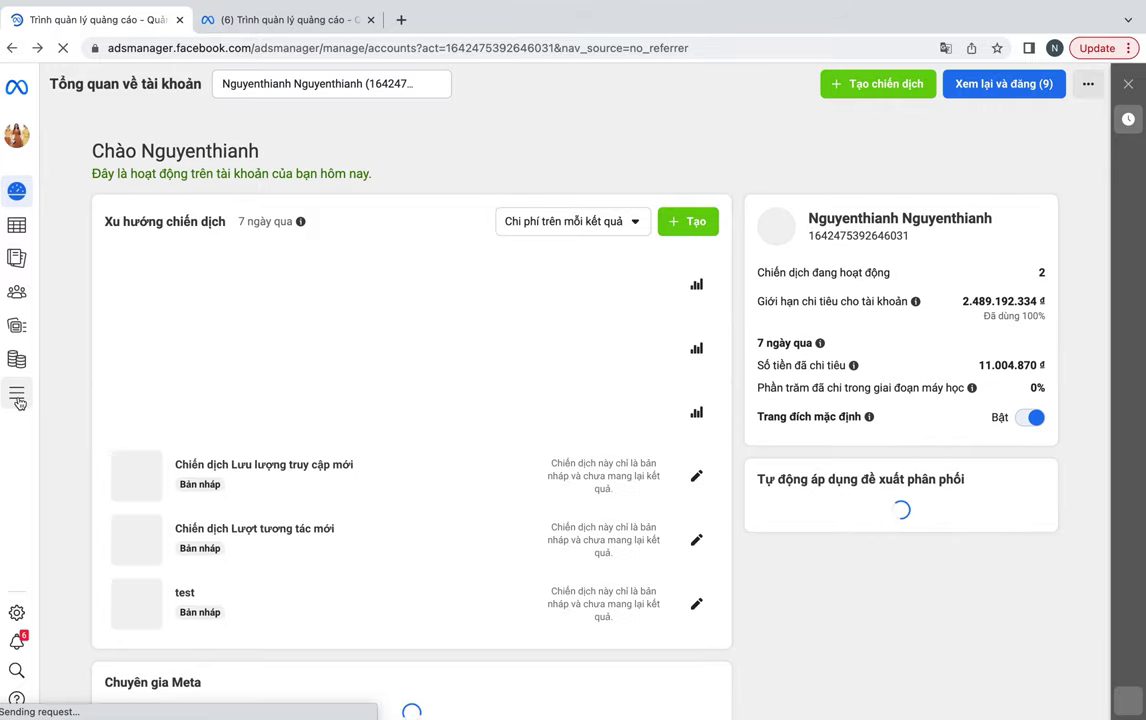
- Reopen Tất cả công cụ and examine its groups, from Lối tắt and Quản lý doanh nghiệp to Bán sản phẩm và dịch vụ
click(62, 404)
scroll(420, 490, down, 1)
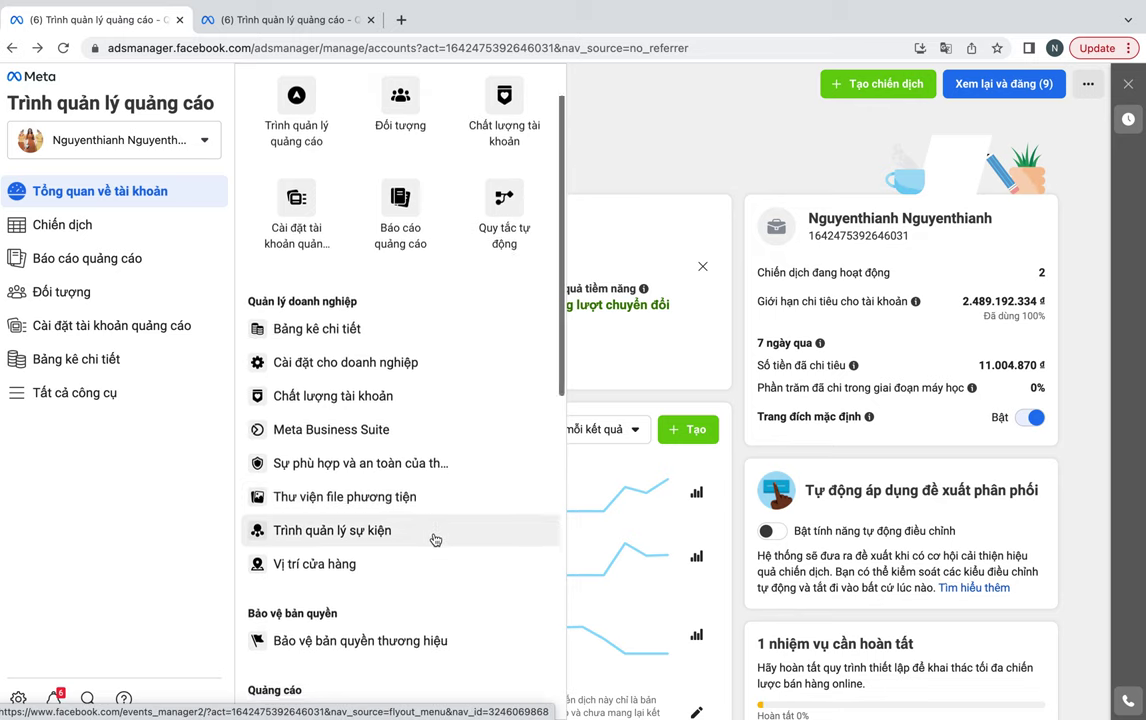
scroll(435, 537, down, 1)
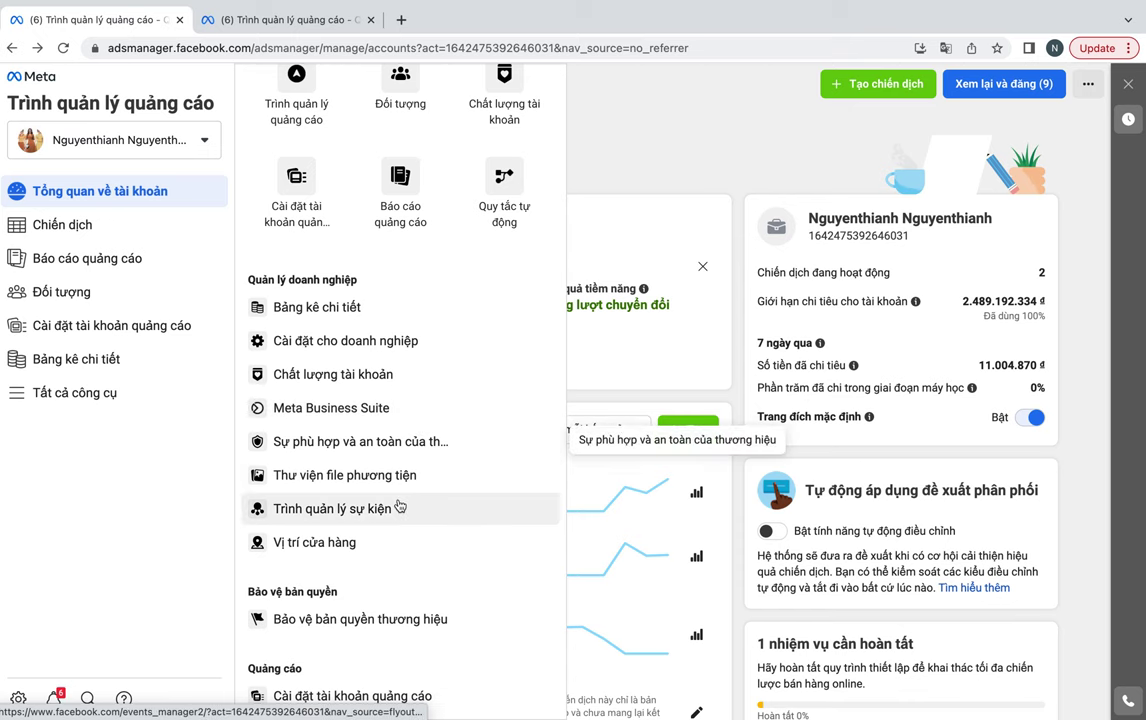
scroll(390, 541, down, 2)
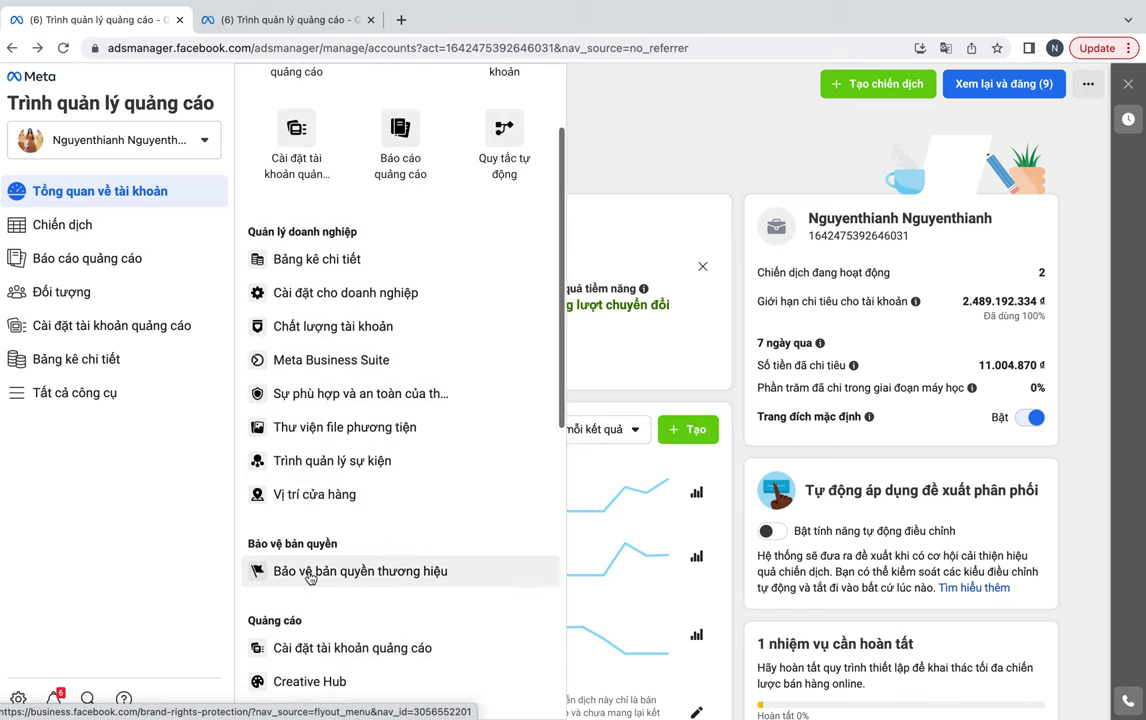
scroll(470, 580, down, 8)
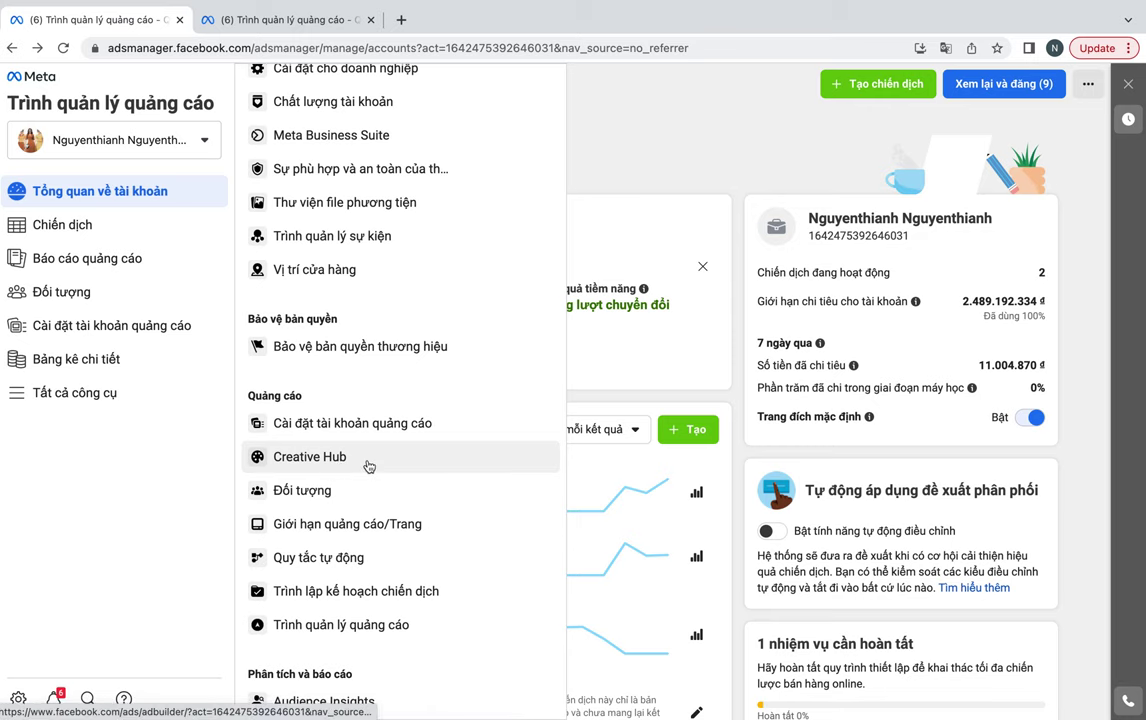
scroll(390, 505, down, 1)
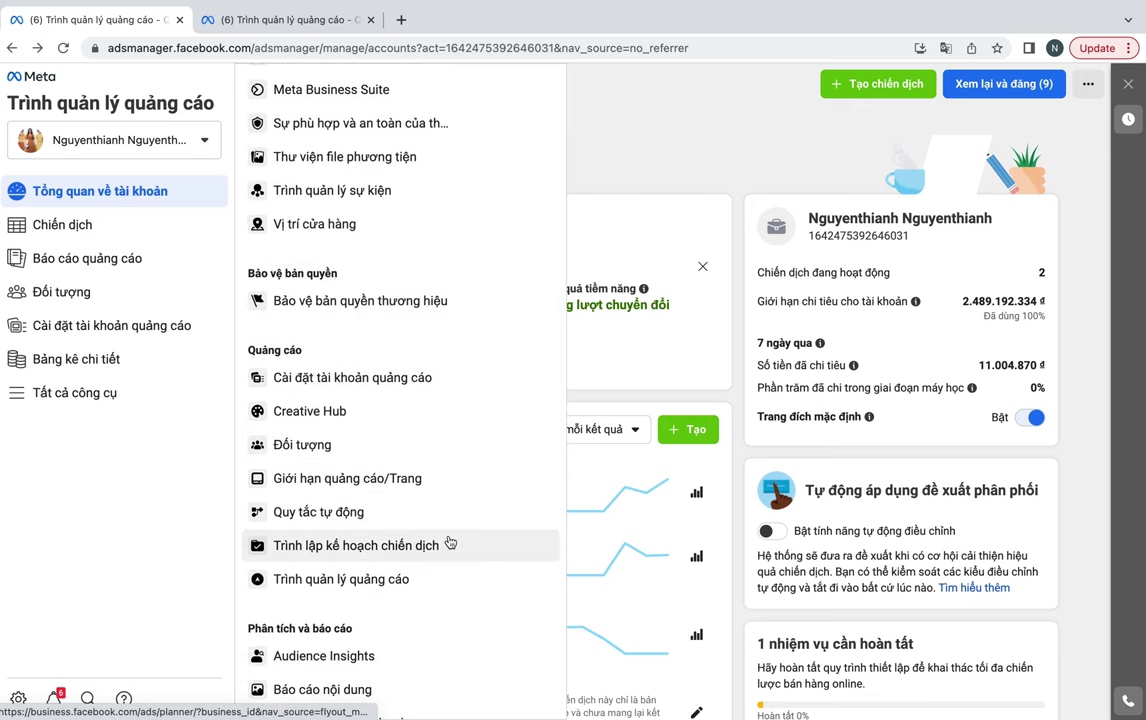
scroll(450, 542, up, 1)
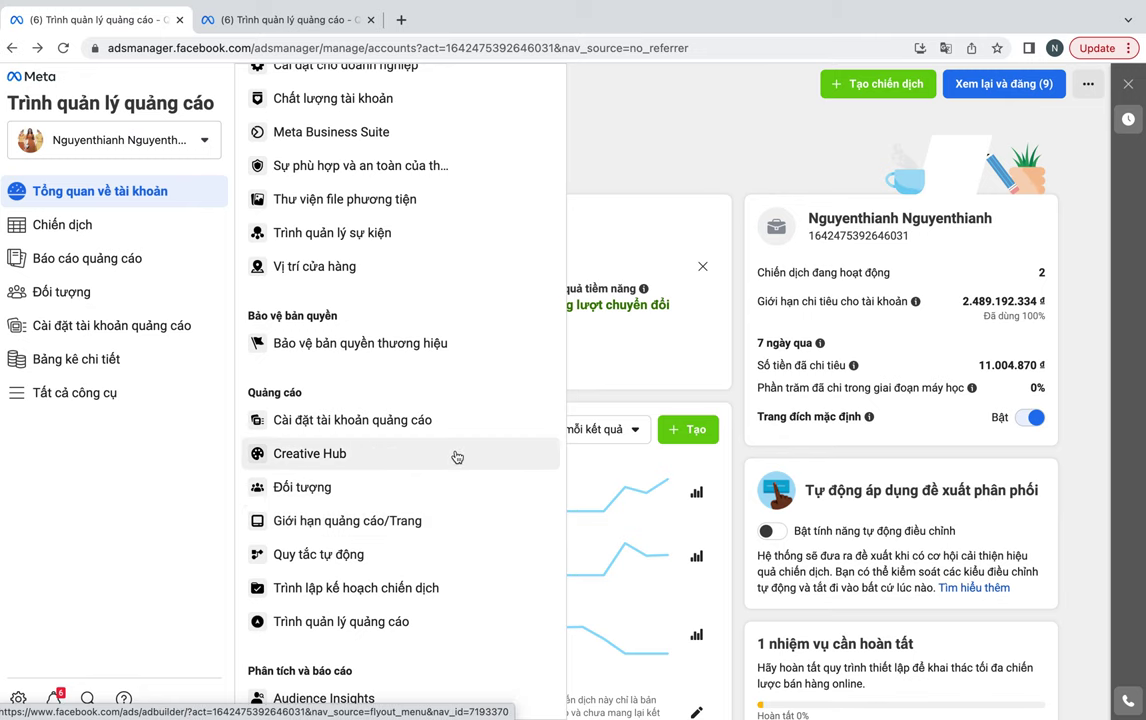
scroll(455, 455, down, 2)
scroll(431, 485, down, 1)
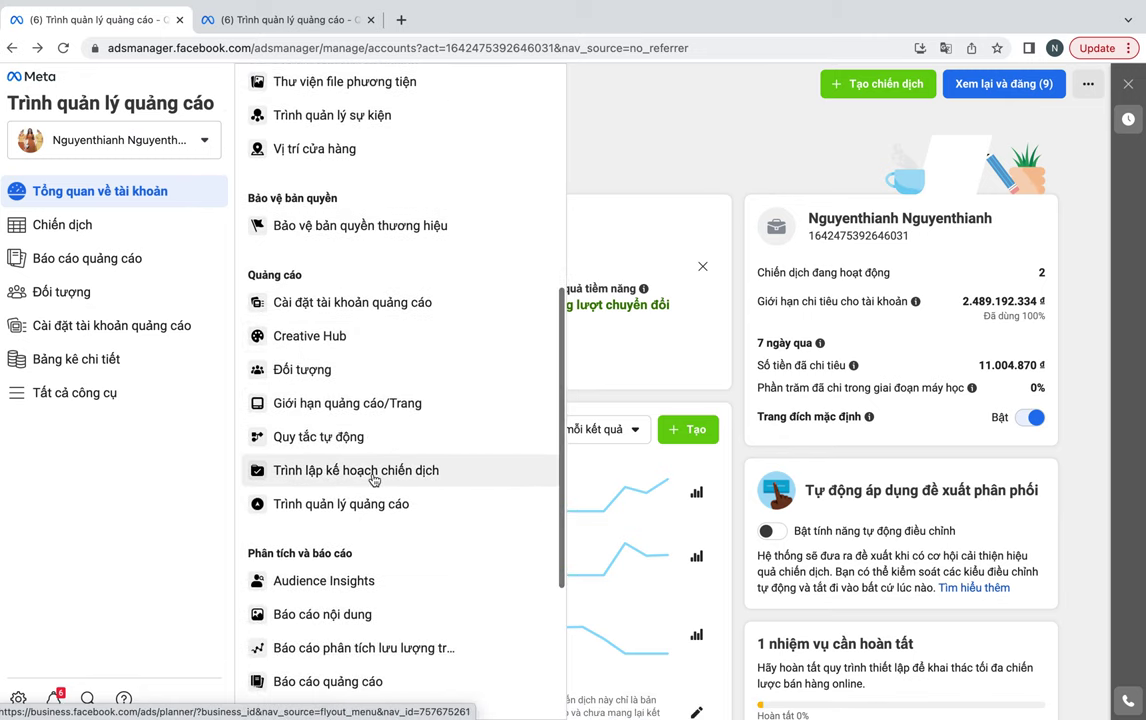
scroll(325, 432, down, 1)
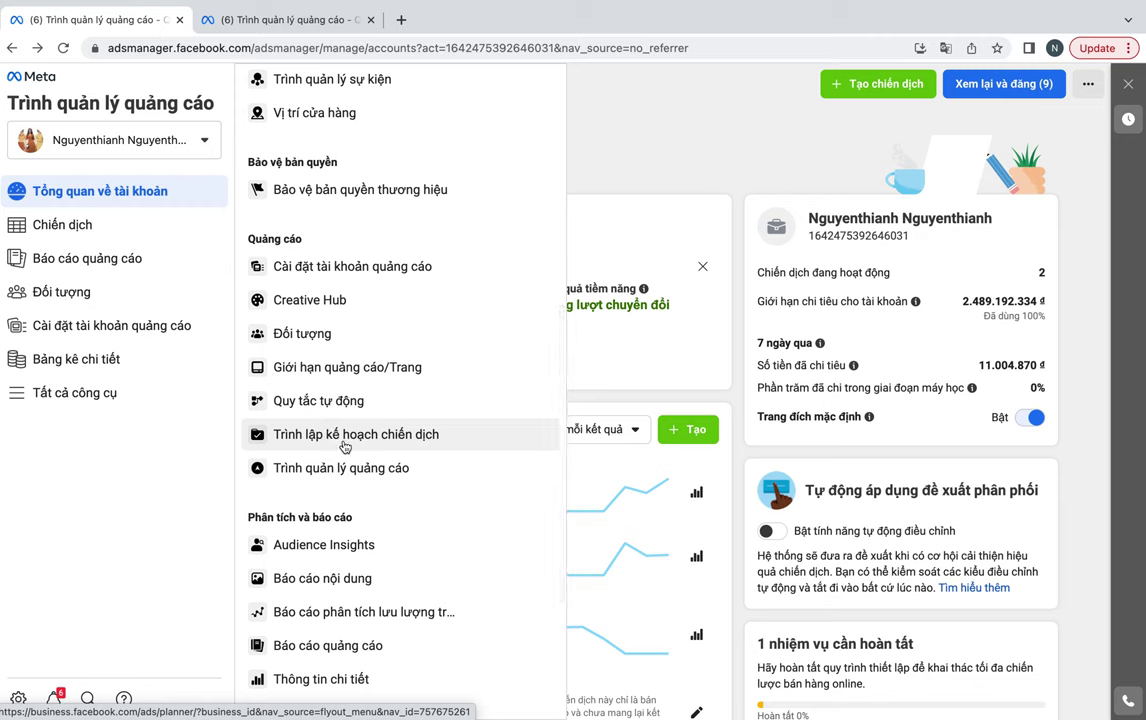
scroll(470, 463, down, 3)
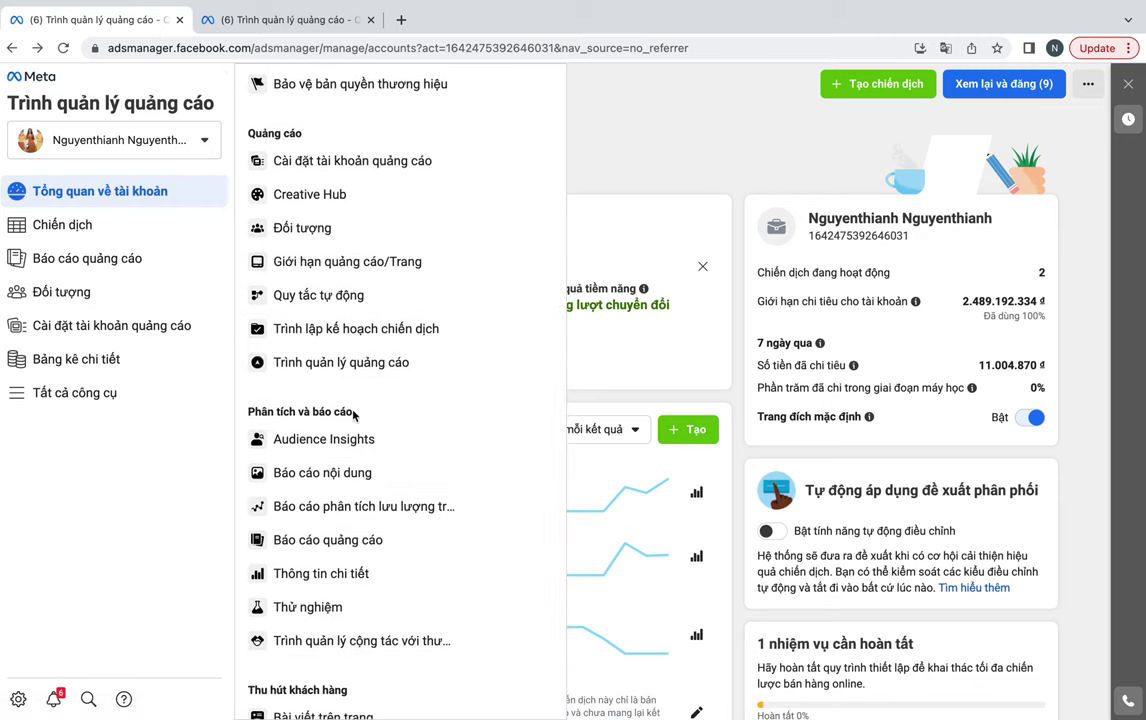
scroll(480, 440, down, 1)
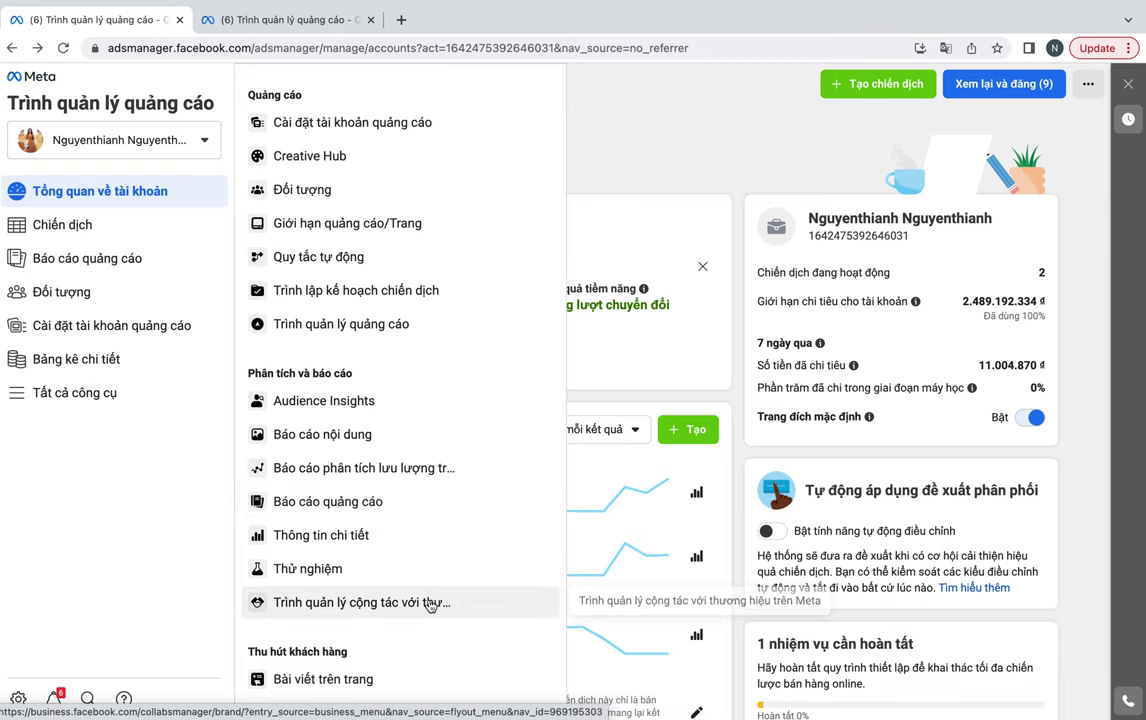
scroll(431, 610, down, 2)
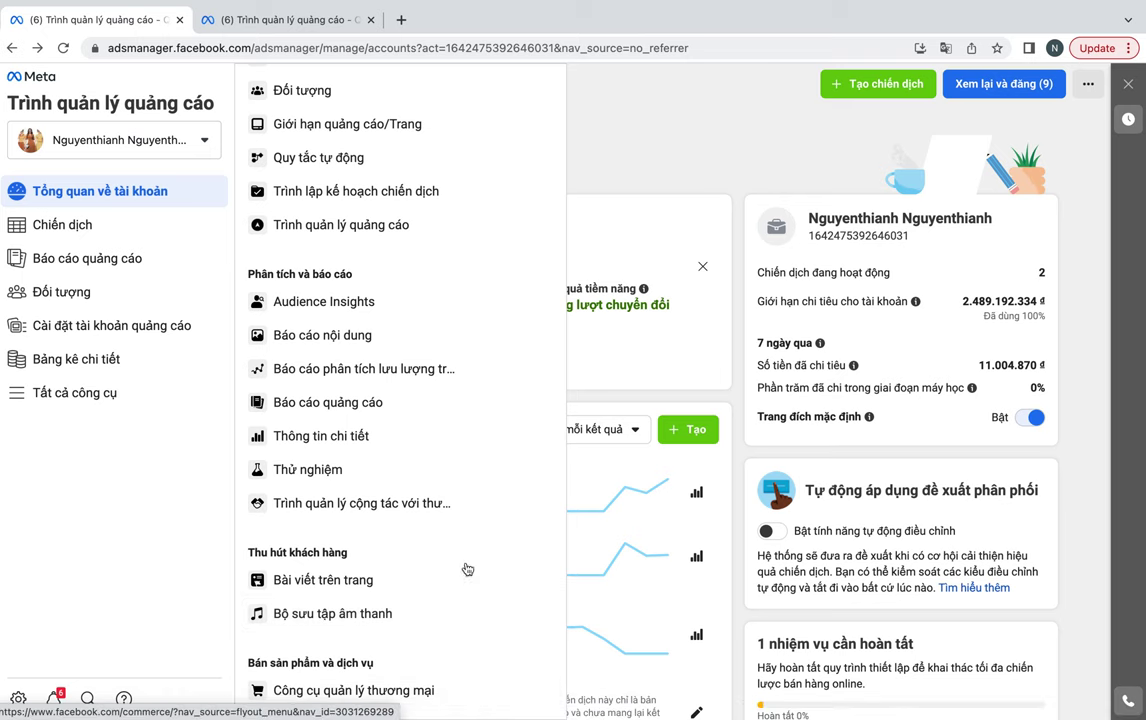
scroll(430, 402, up, 10)
scroll(430, 400, down, 5)
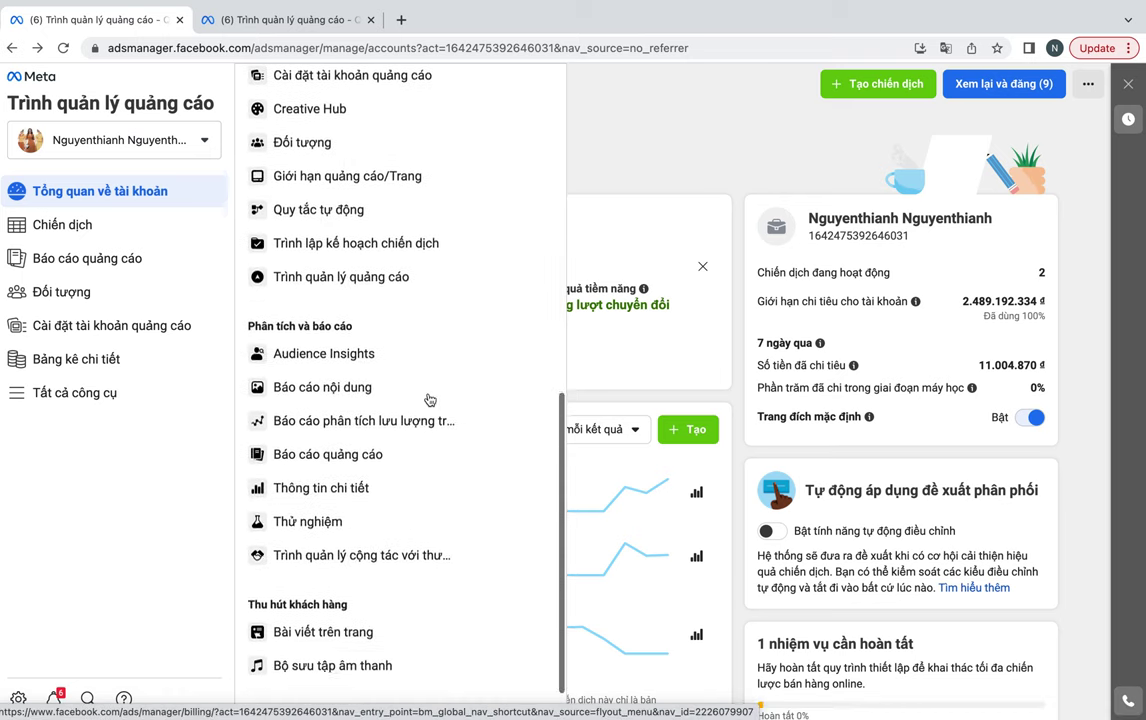
scroll(430, 400, up, 6)
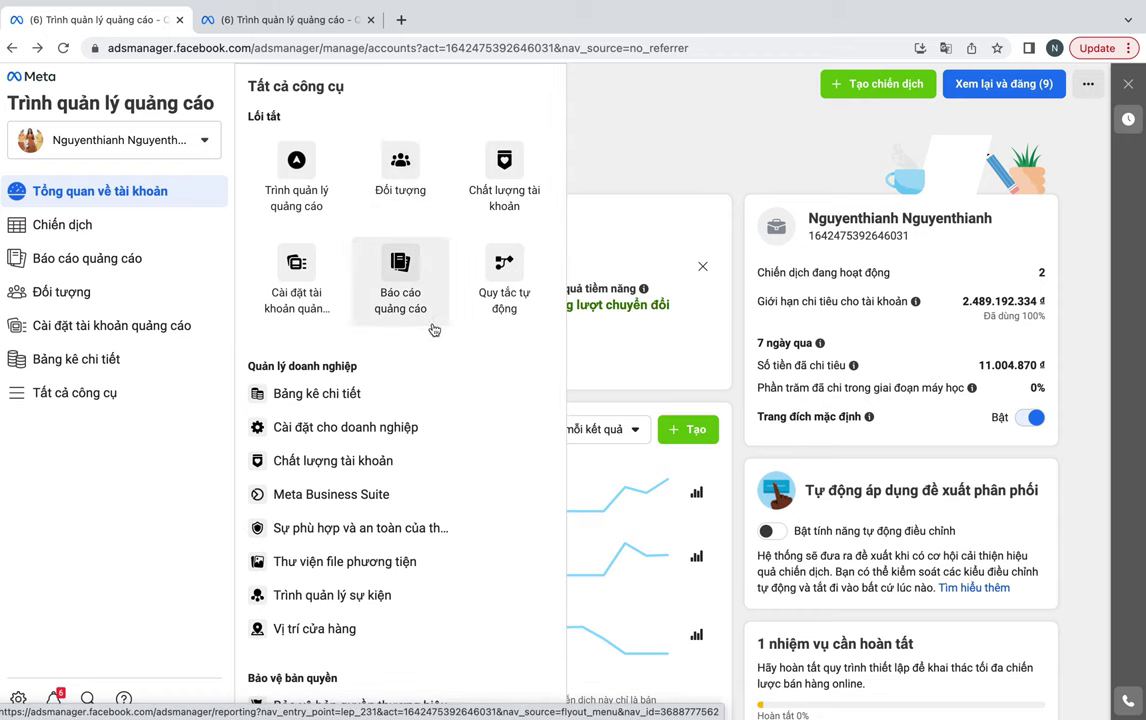
- Open the Trình quản lý quảng cáo shortcut in a new tab and examine the performance and demographics of the "Một khi đã lỡ đắm say" campaign
right_click(313, 175)
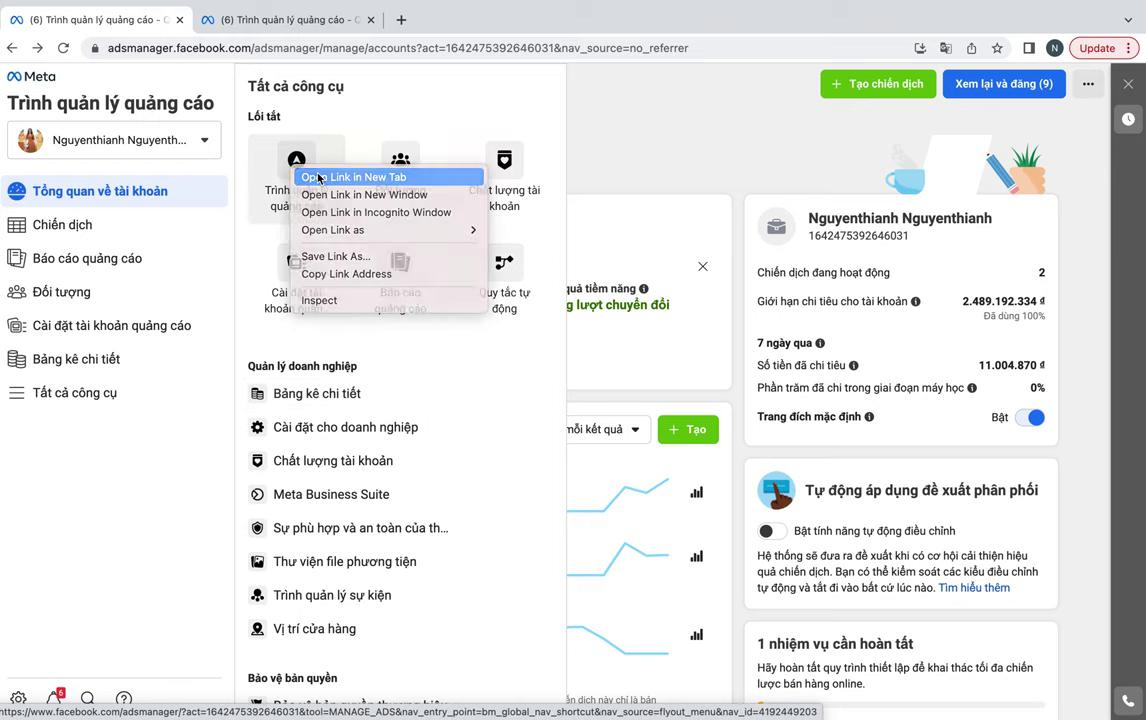
click(320, 176)
click(290, 20)
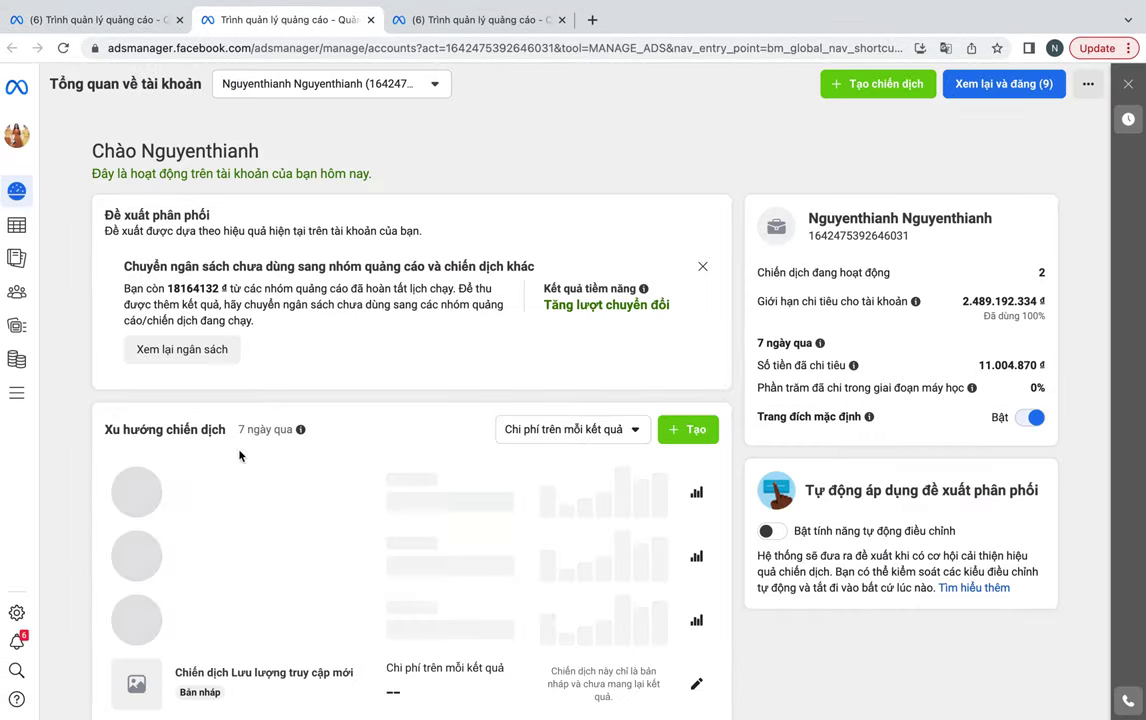
scroll(295, 515, down, 1)
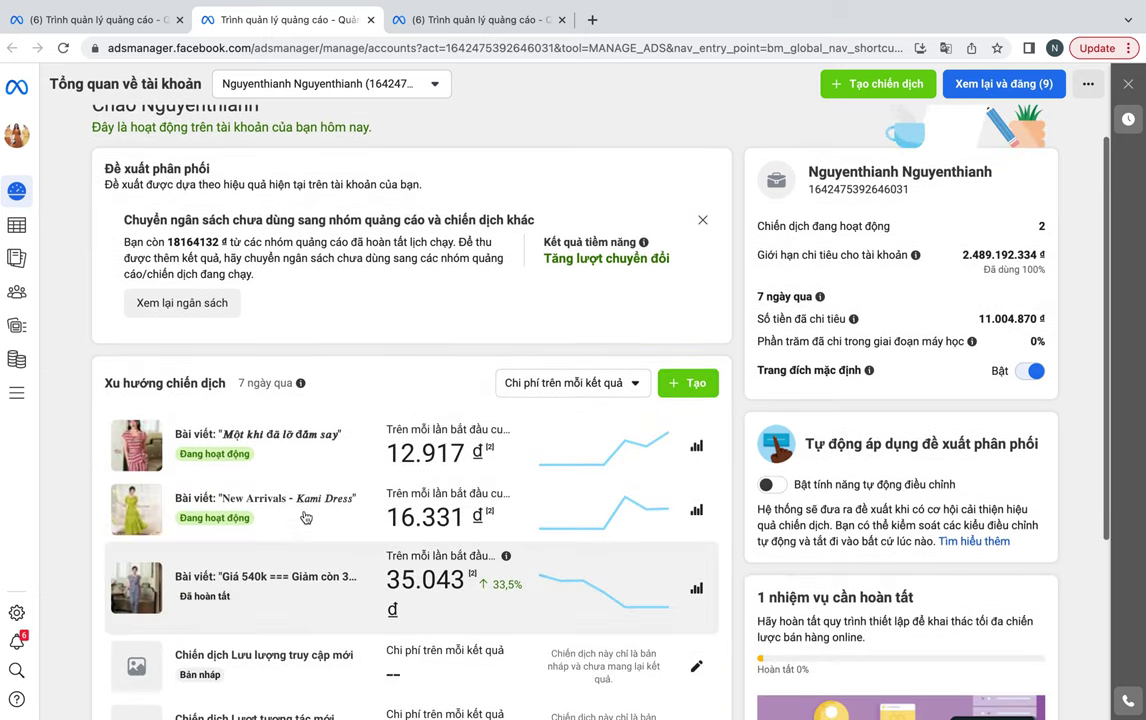
click(279, 442)
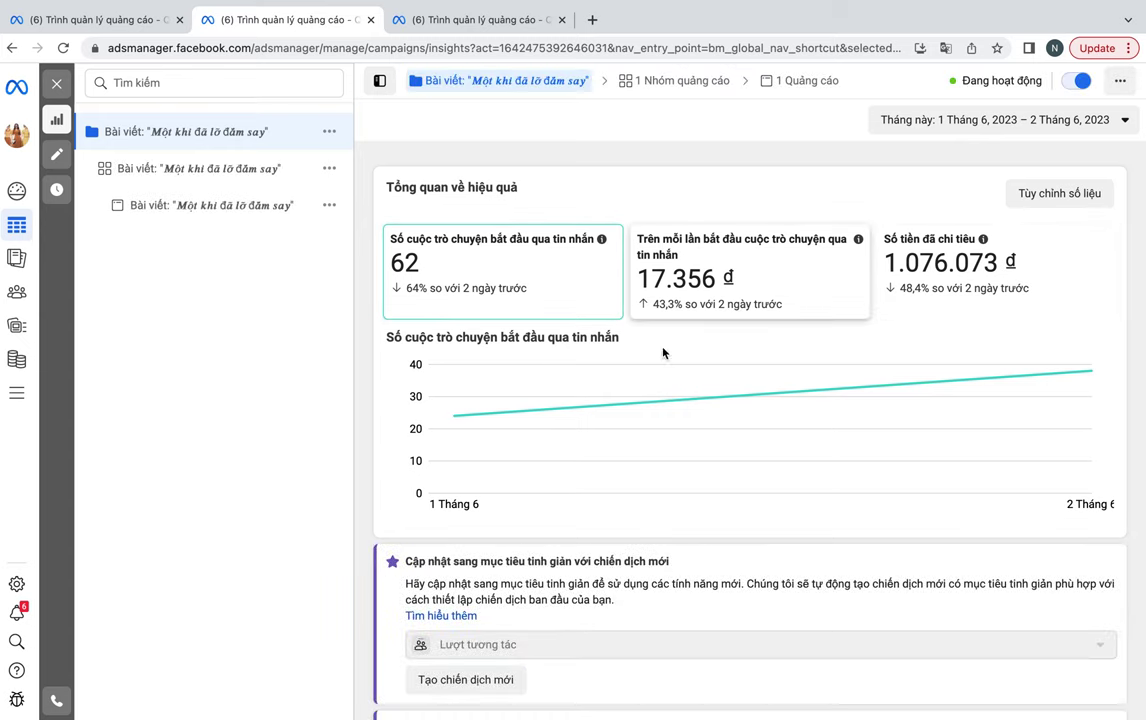
scroll(685, 312, down, 5)
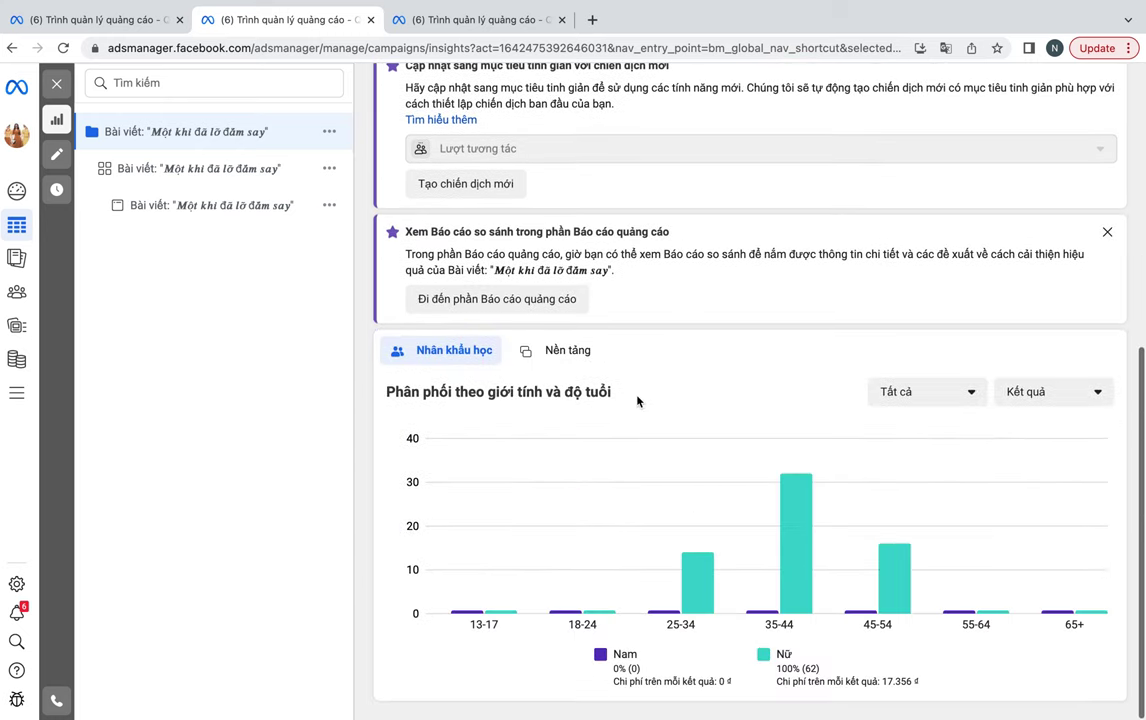
- Open the Đối tượng shortcut in a new tab, show the audience types that can be created, and return to the tool list
key(ctrl+Tab)
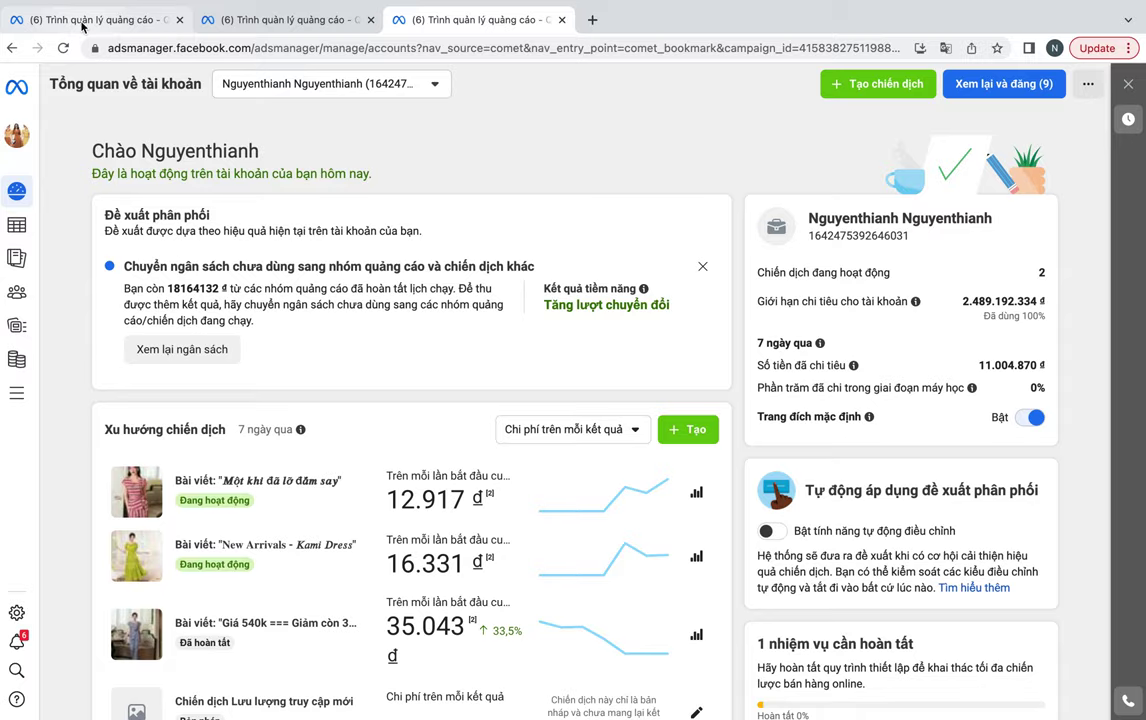
click(84, 20)
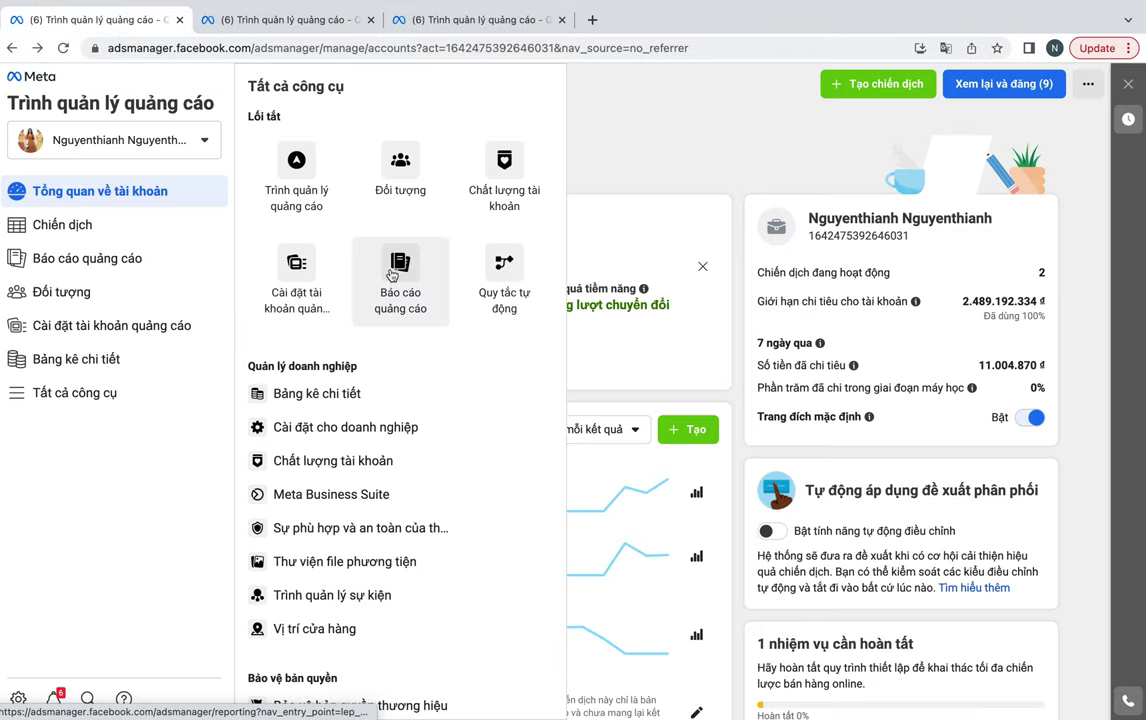
right_click(408, 170)
click(455, 181)
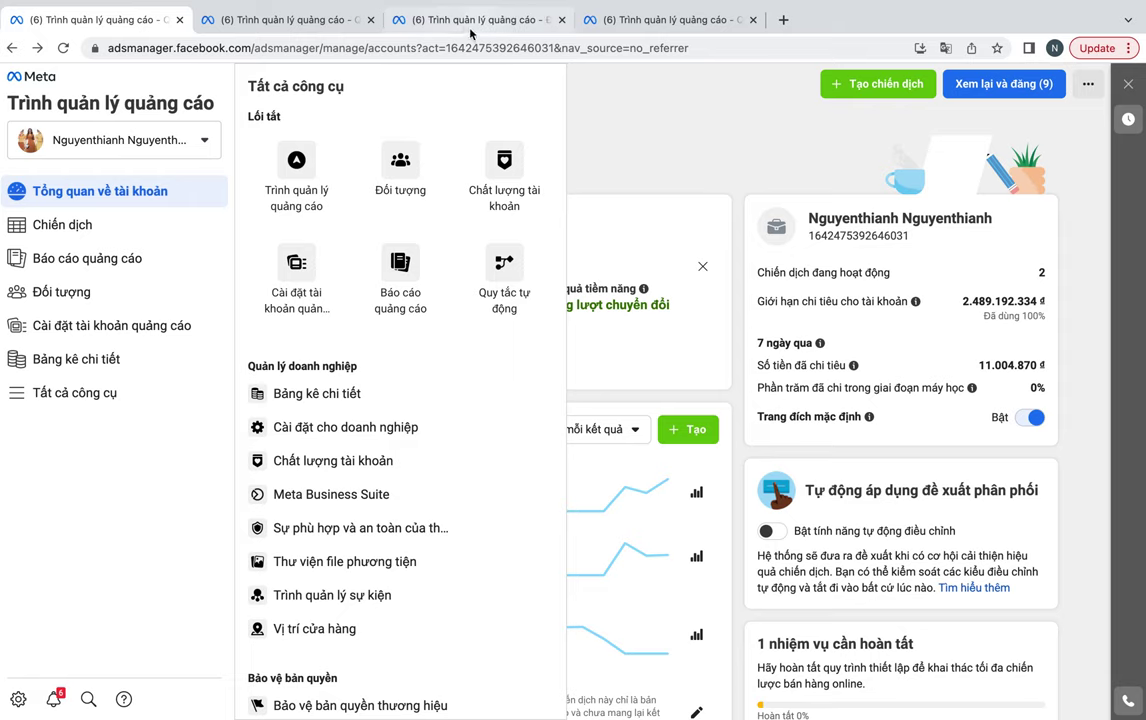
click(461, 29)
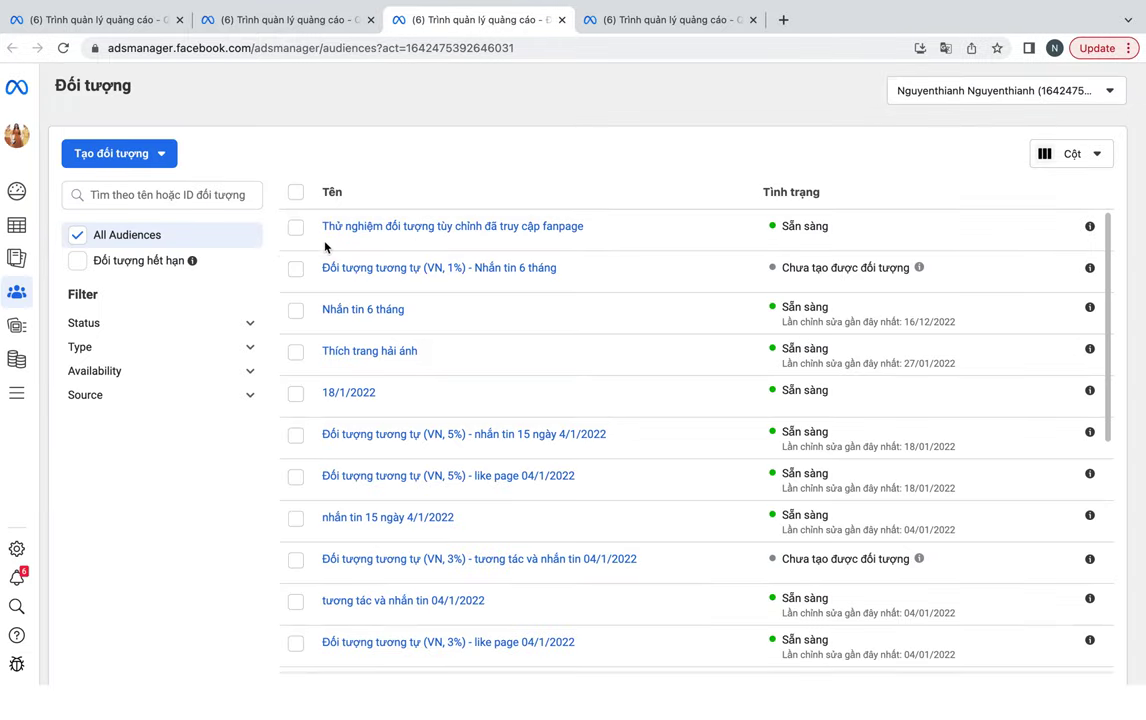
click(153, 160)
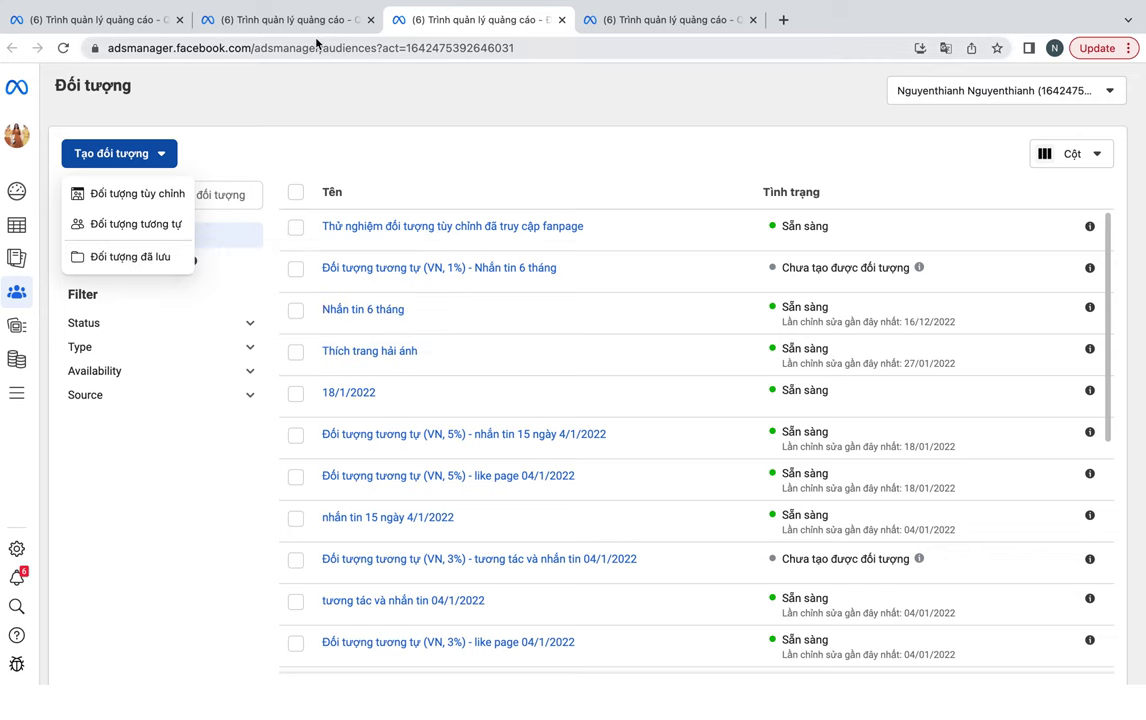
click(140, 22)
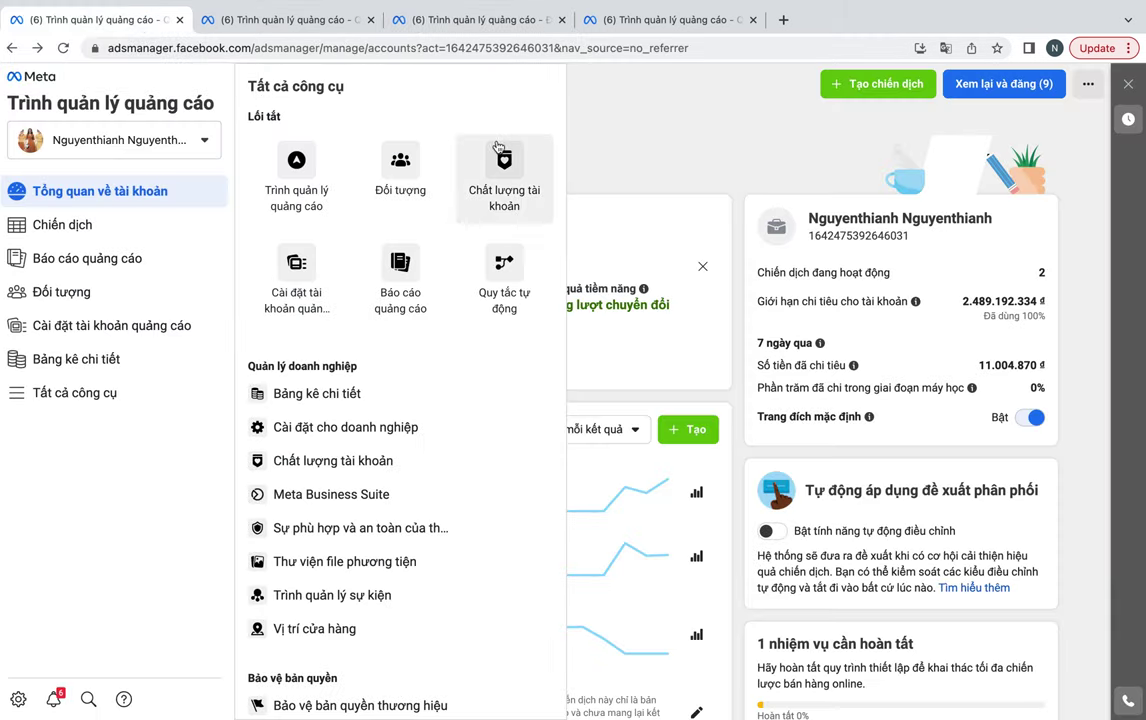
- Open the Chất lượng tài khoản shortcut in a new tab, examine the ad account, catalogue and Page statuses, and return to the tool list
right_click(506, 160)
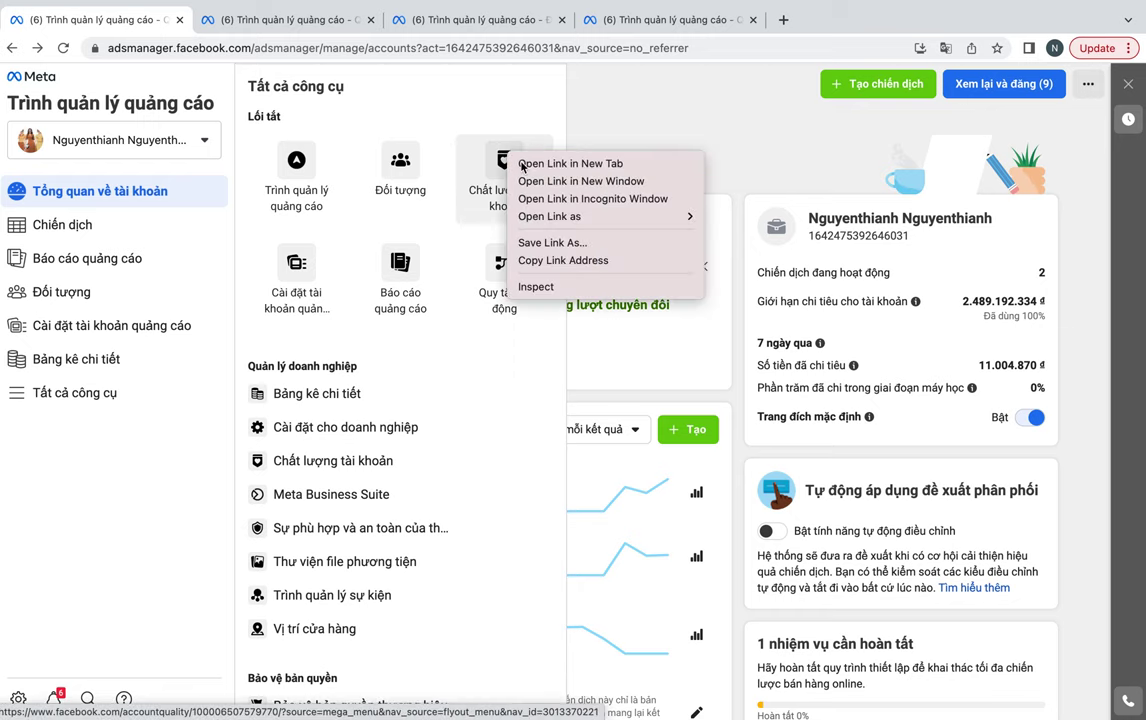
click(540, 162)
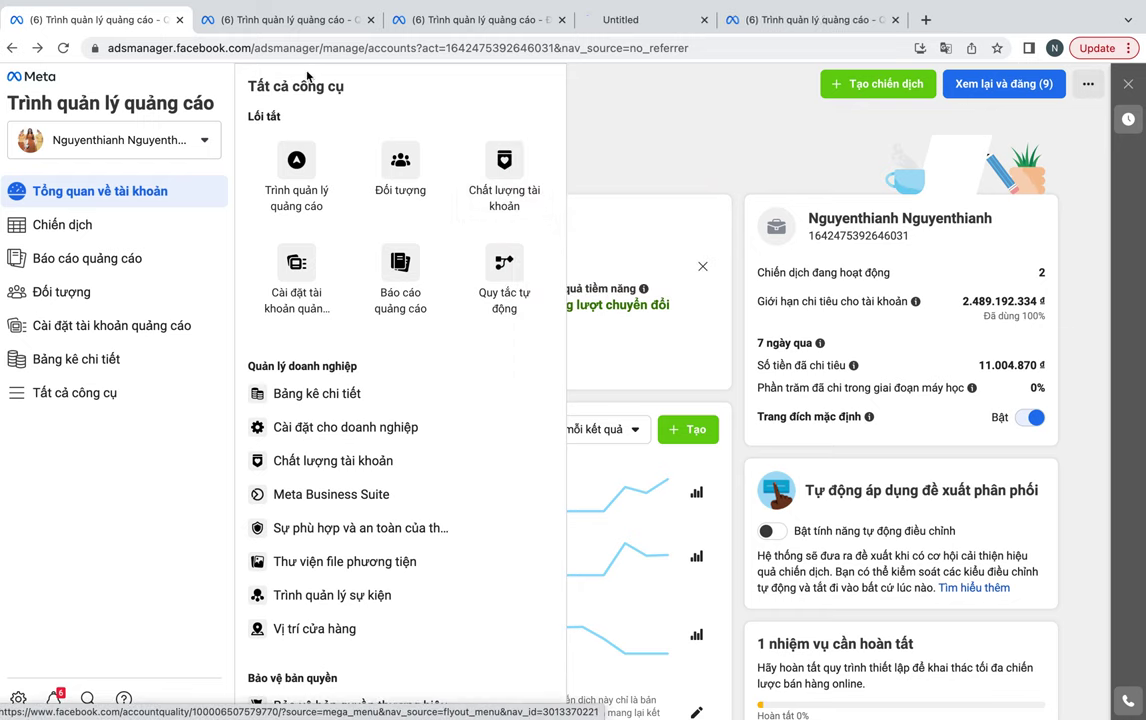
click(650, 21)
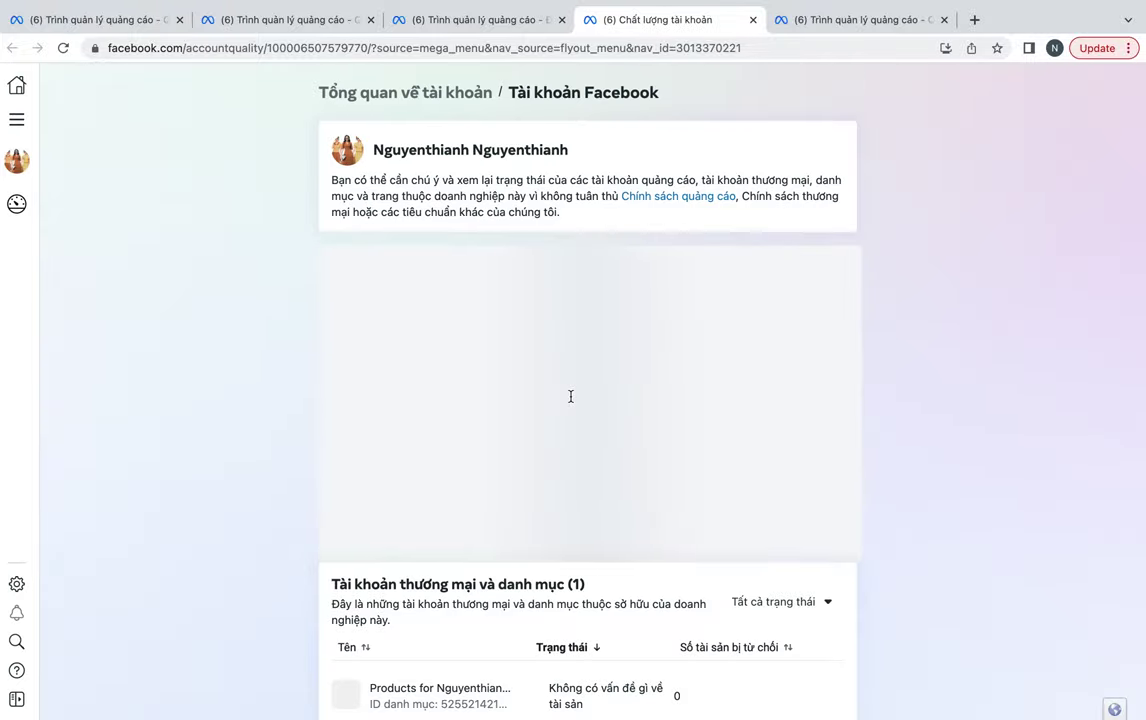
scroll(570, 396, down, 1)
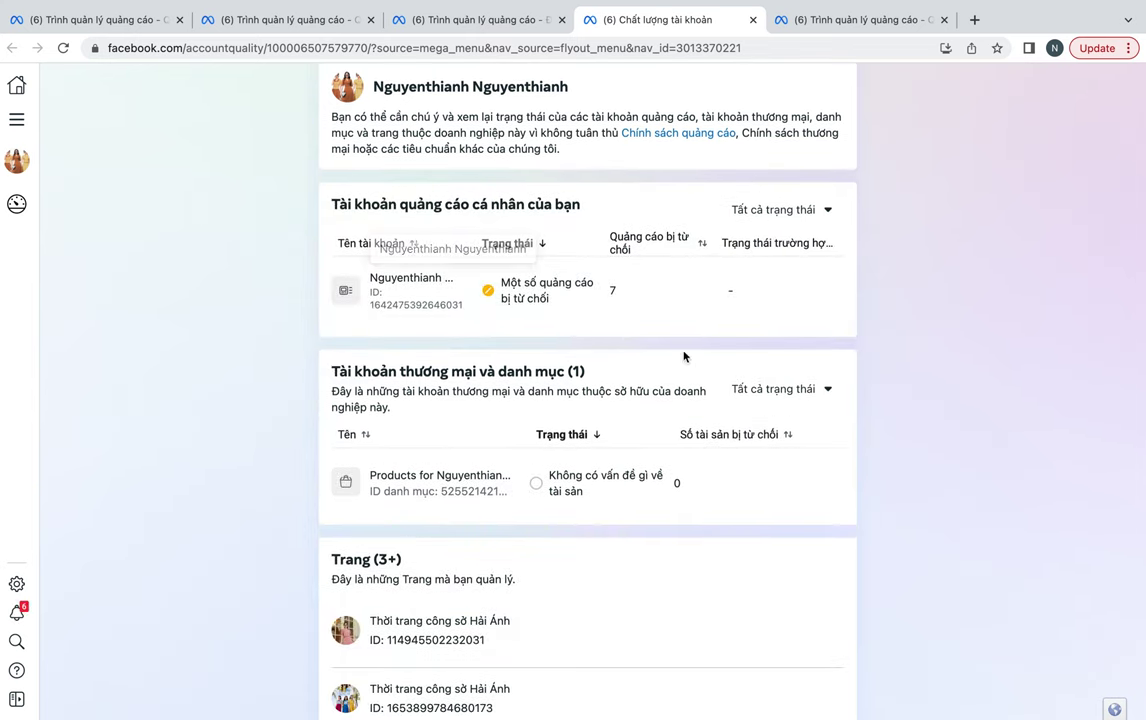
scroll(529, 408, down, 1)
scroll(529, 408, down, 2)
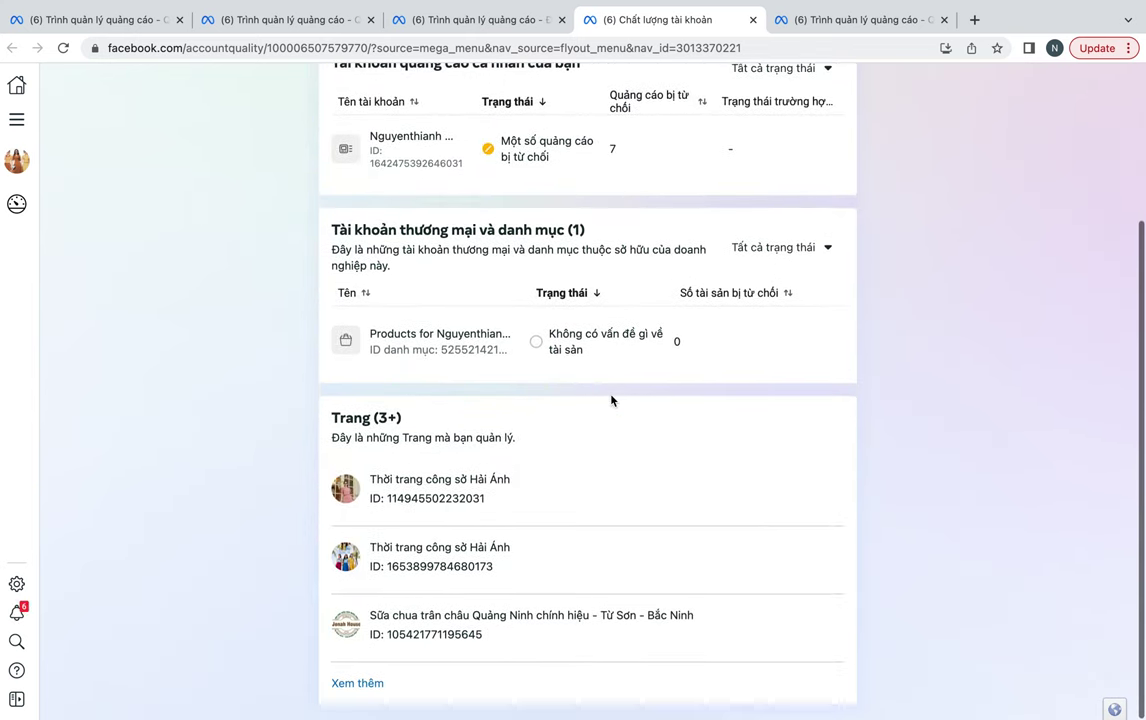
scroll(611, 400, up, 3)
scroll(611, 400, up, 2)
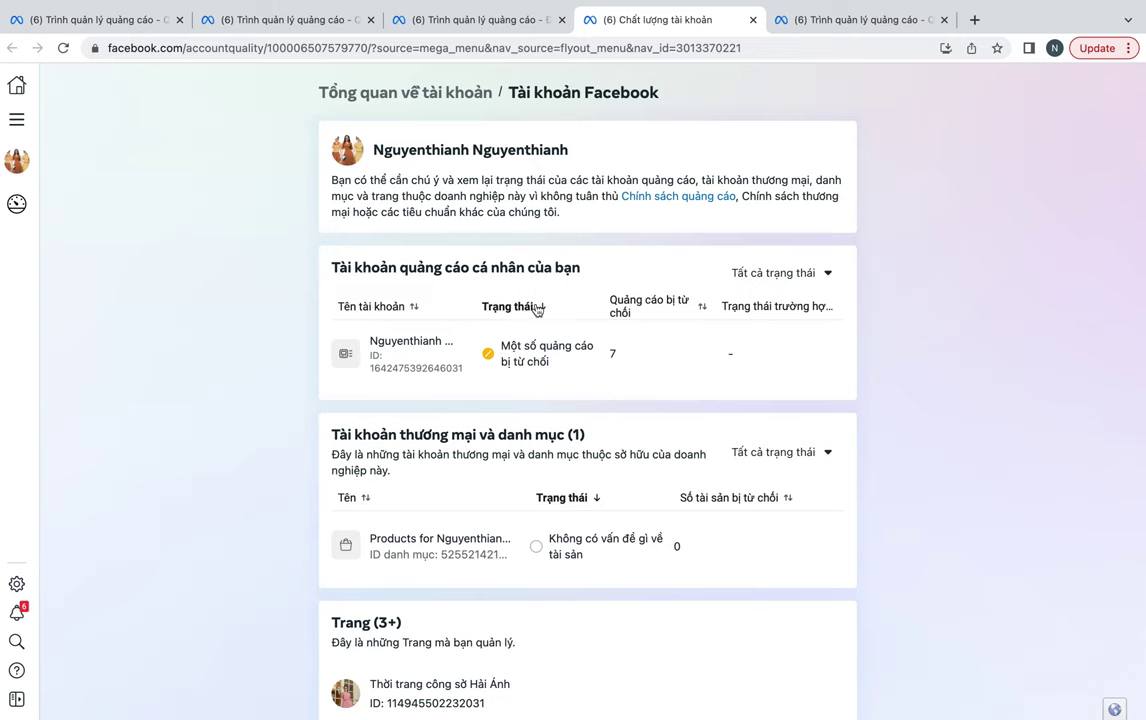
click(125, 22)
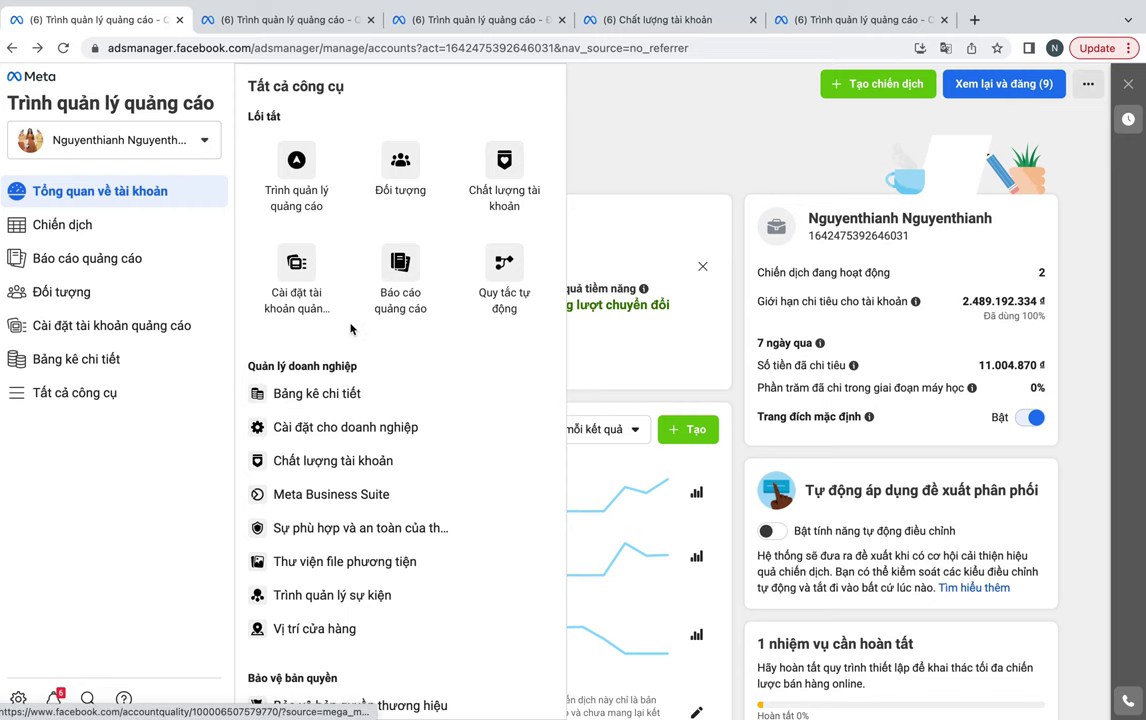
- Open Trình quản lý sự kiện and Thư viện file phương tiện from the Quản lý doanh nghiệp group in new tabs
scroll(397, 389, down, 2)
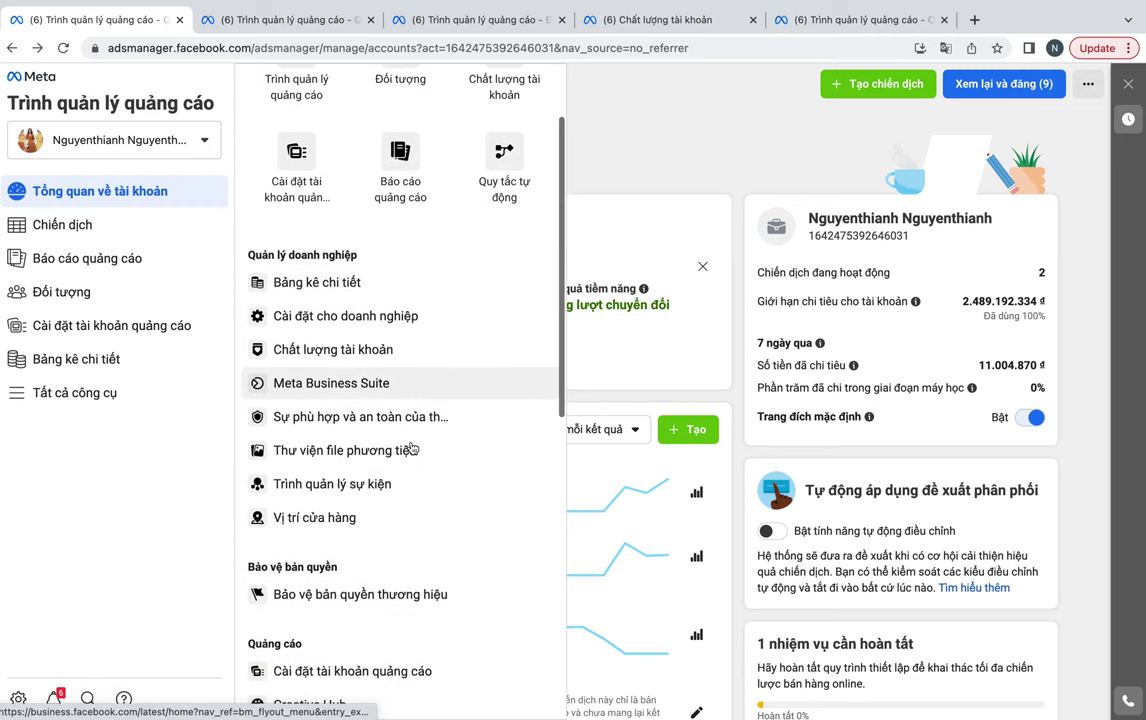
scroll(384, 478, down, 1)
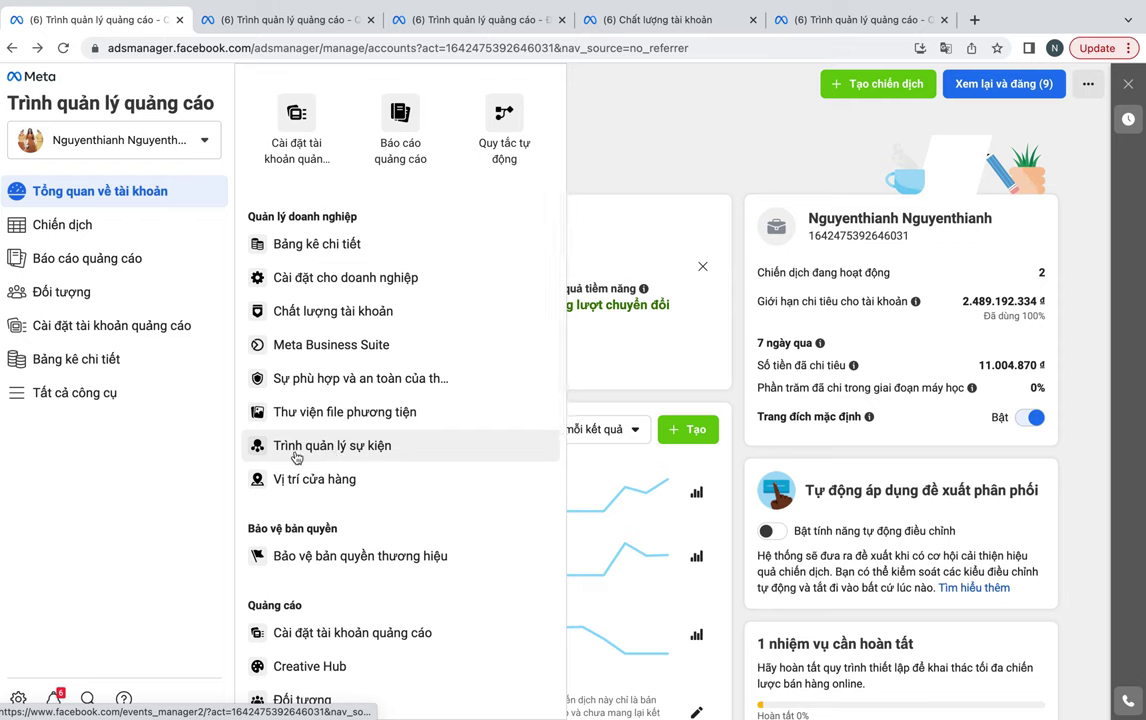
right_click(479, 448)
click(494, 452)
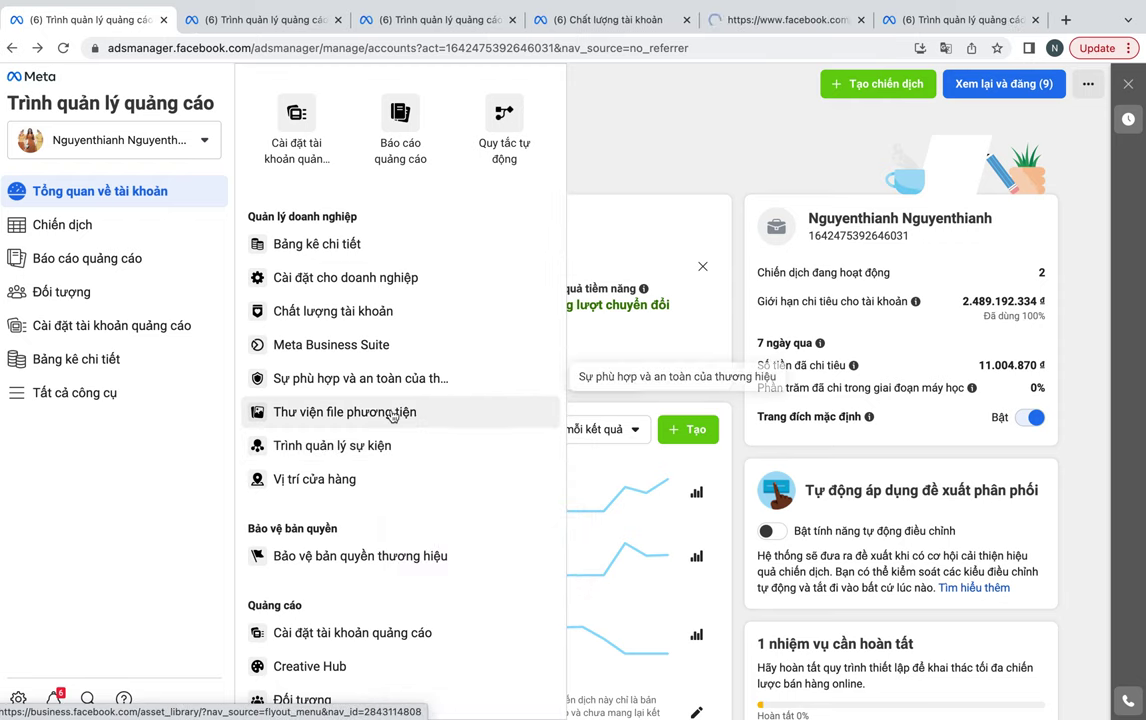
right_click(338, 420)
click(372, 425)
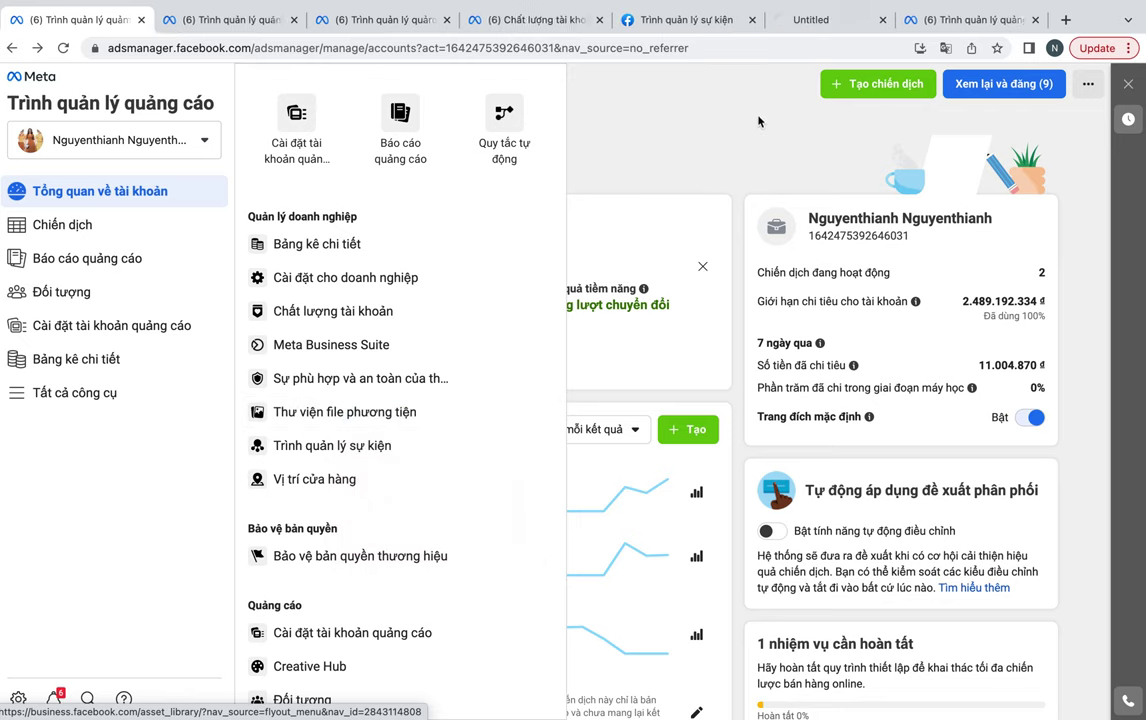
- Switch to Thư viện file phương tiện, dismiss its tips, and show the ad account choices for the ad account media files
click(800, 27)
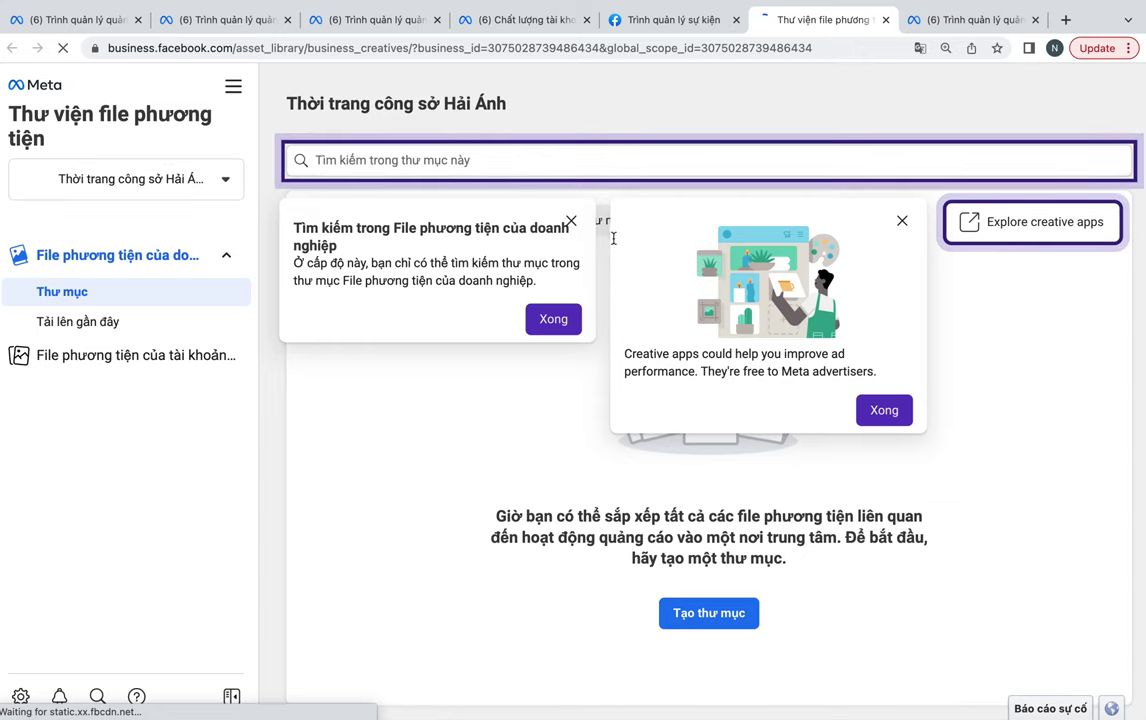
click(571, 221)
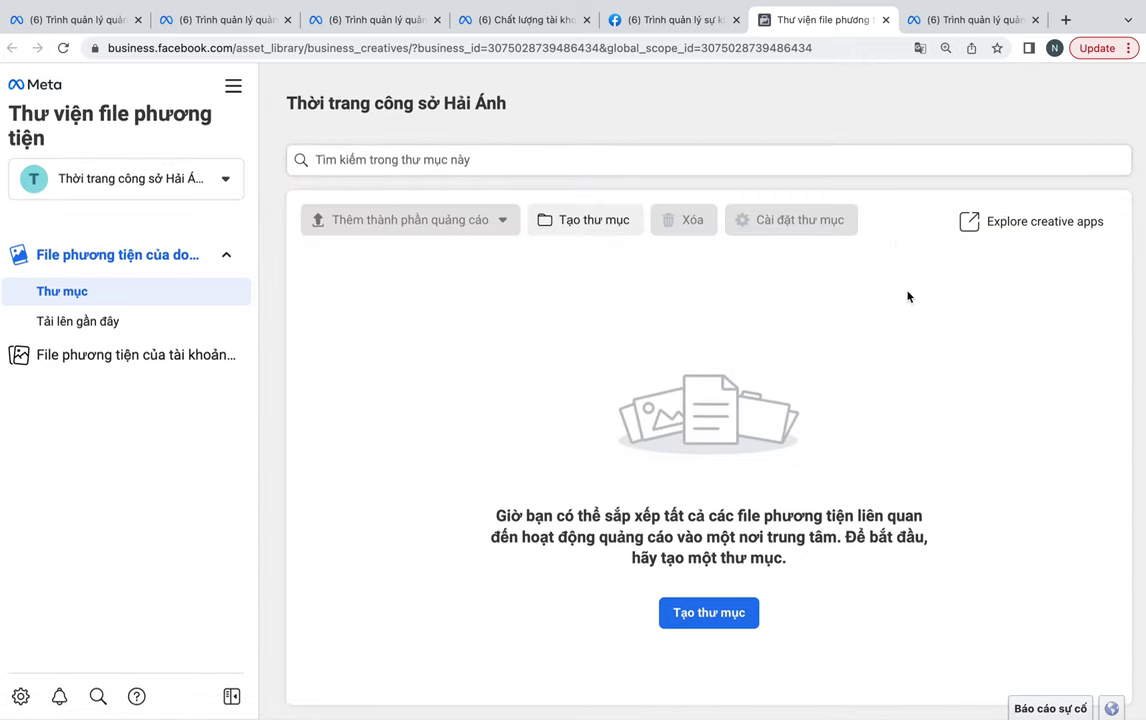
click(130, 355)
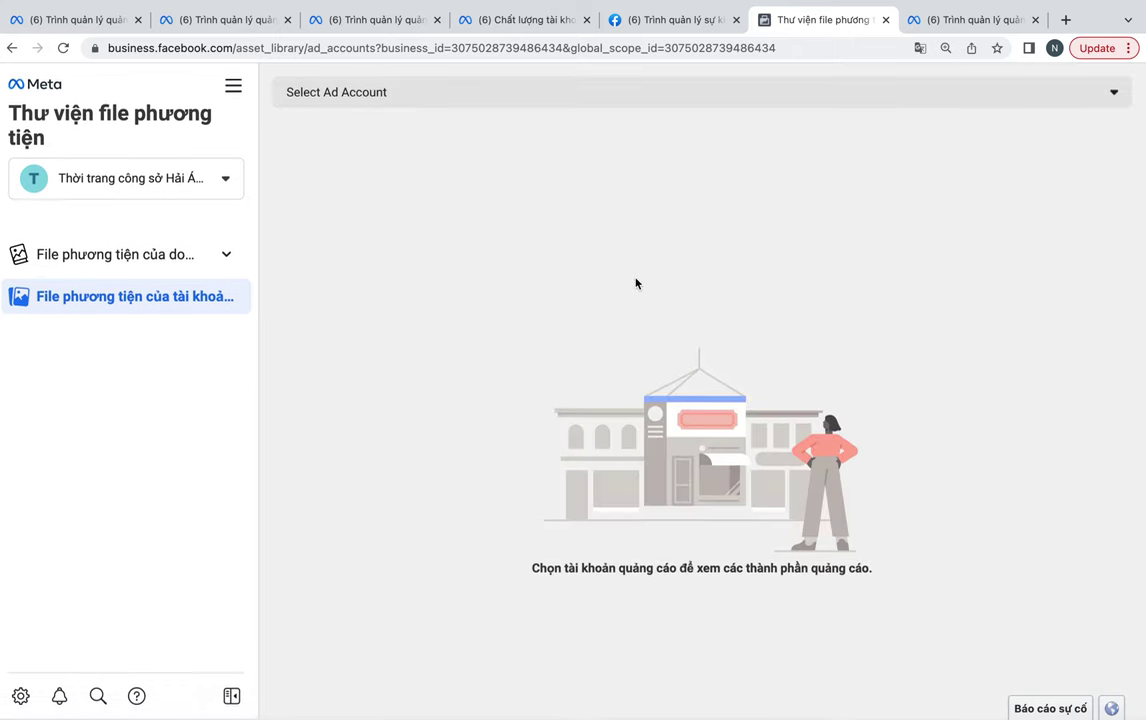
click(355, 95)
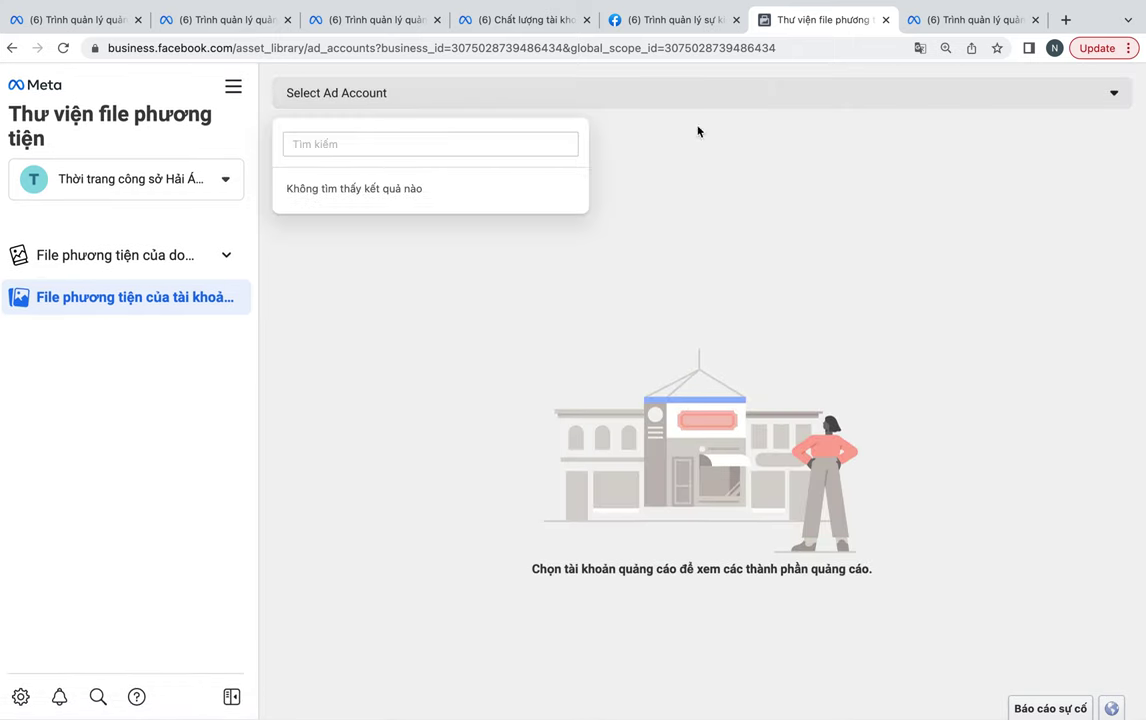
- View the Trình quản lý sự kiện overview, then open Meta Business Suite from the tool list in a new tab
click(653, 22)
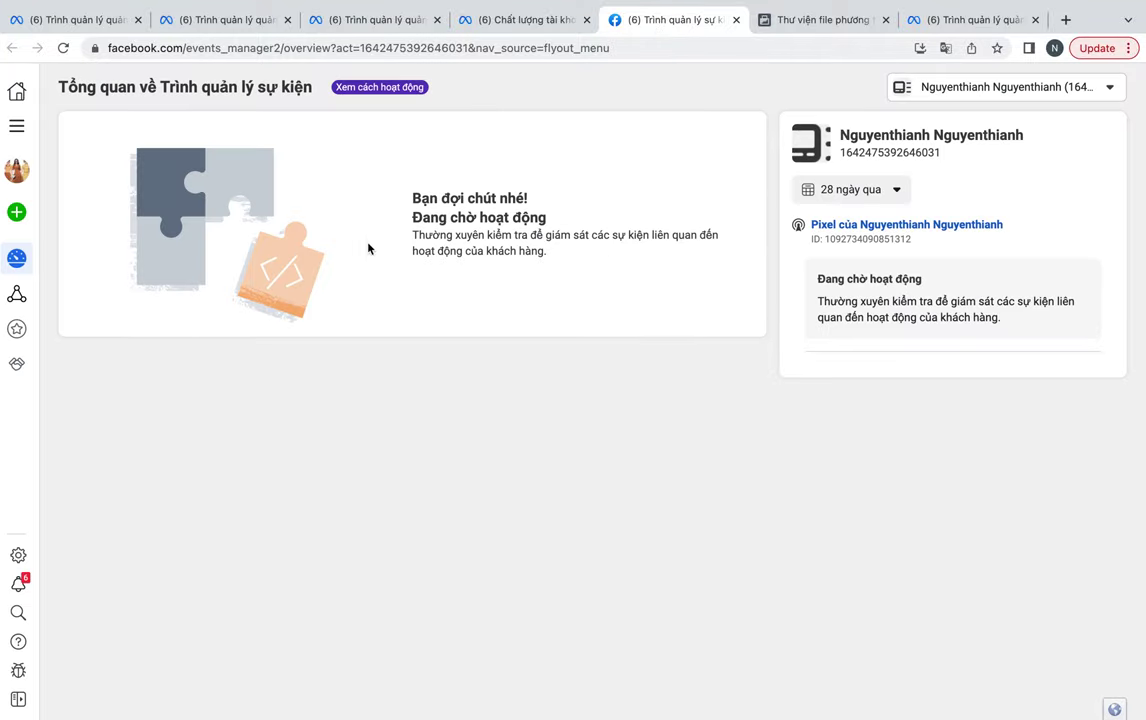
click(377, 28)
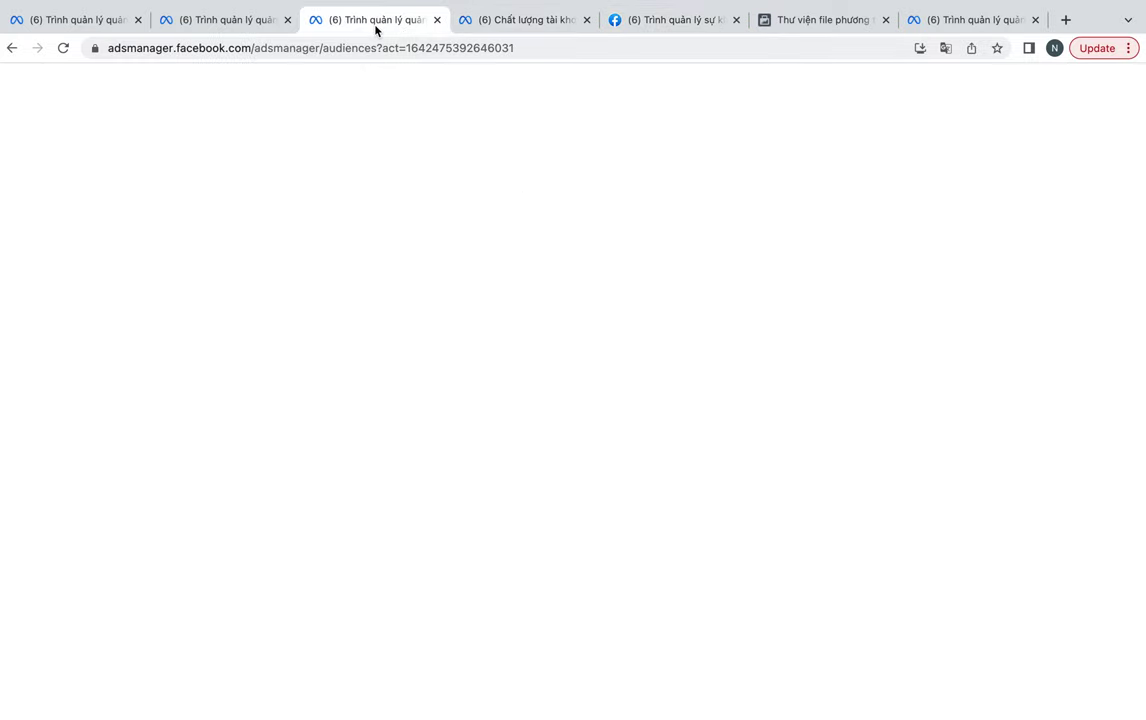
click(89, 23)
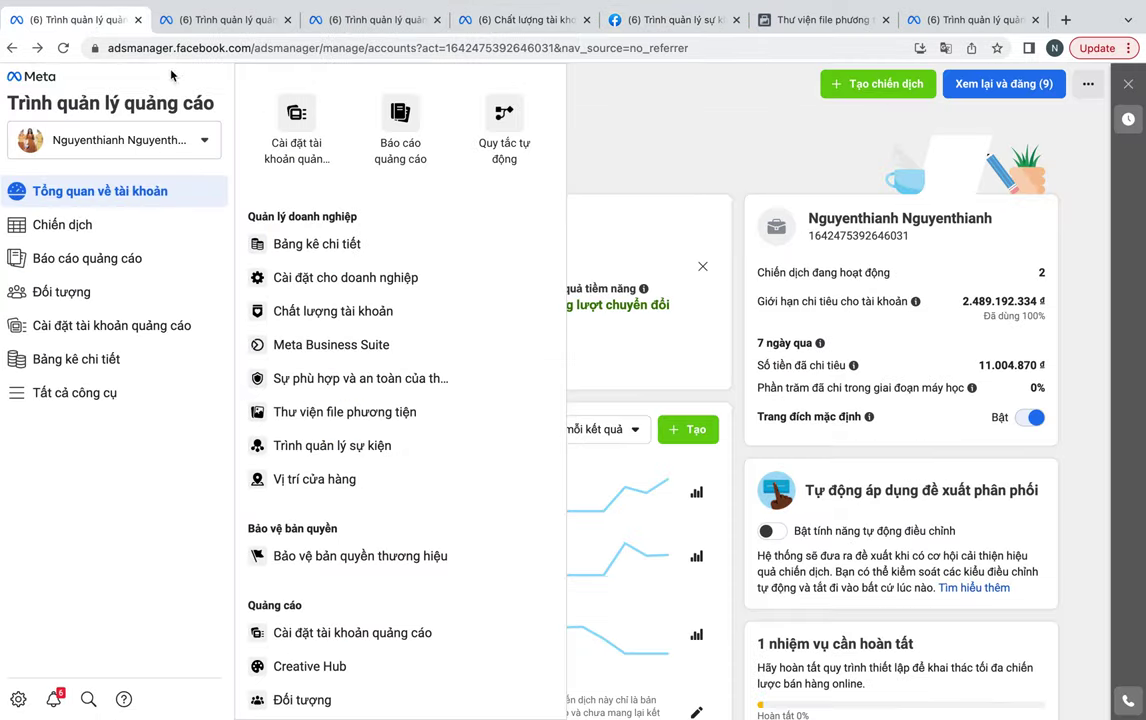
right_click(355, 345)
click(380, 349)
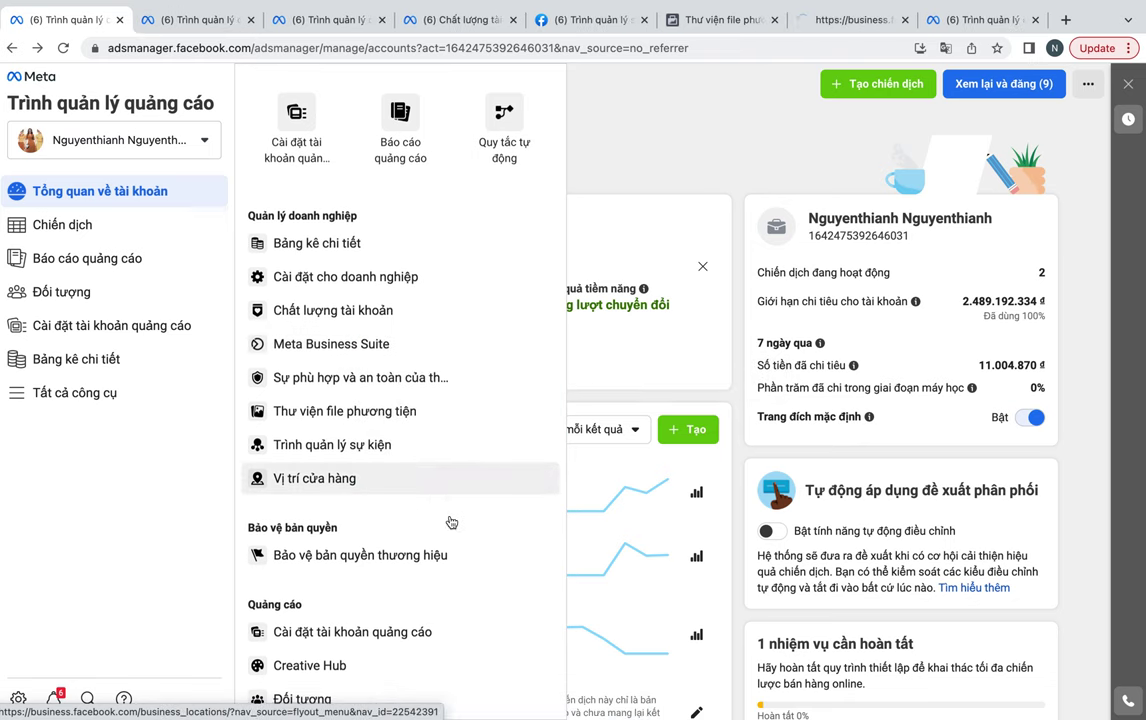
- Open Cài đặt tài khoản quảng cáo from the Quảng cáo group in a new tab, examine its payment settings, and return to the tool list
scroll(451, 522, down, 1)
scroll(451, 522, down, 2)
scroll(450, 463, down, 1)
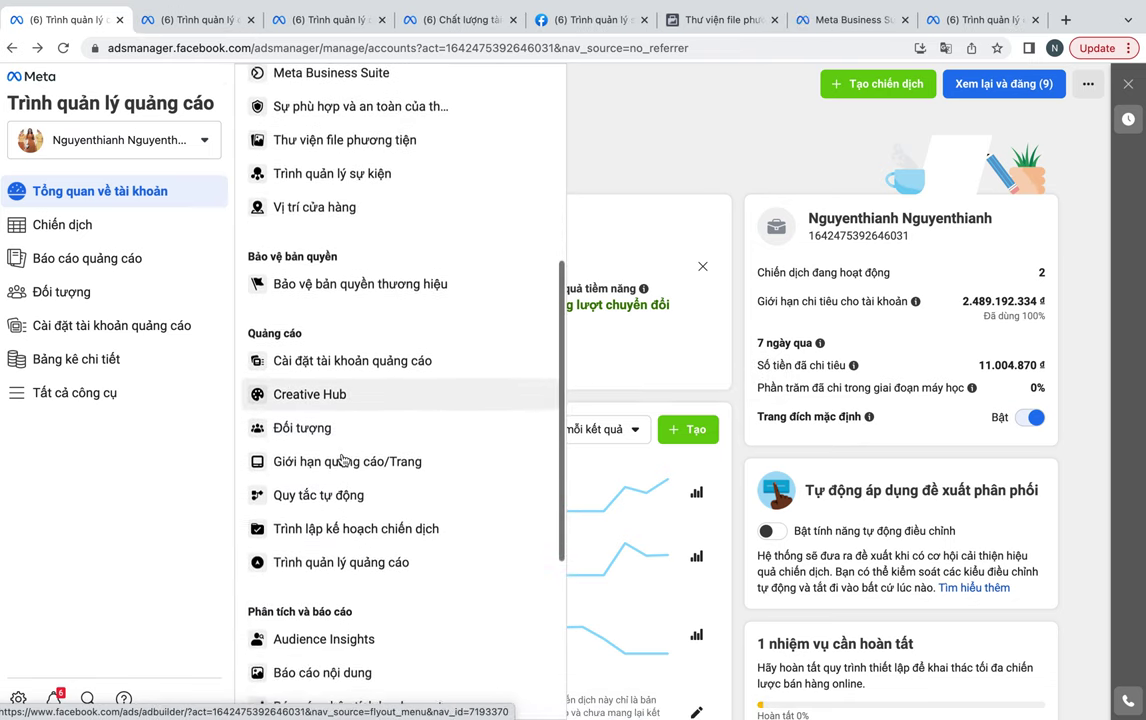
scroll(400, 434, down, 1)
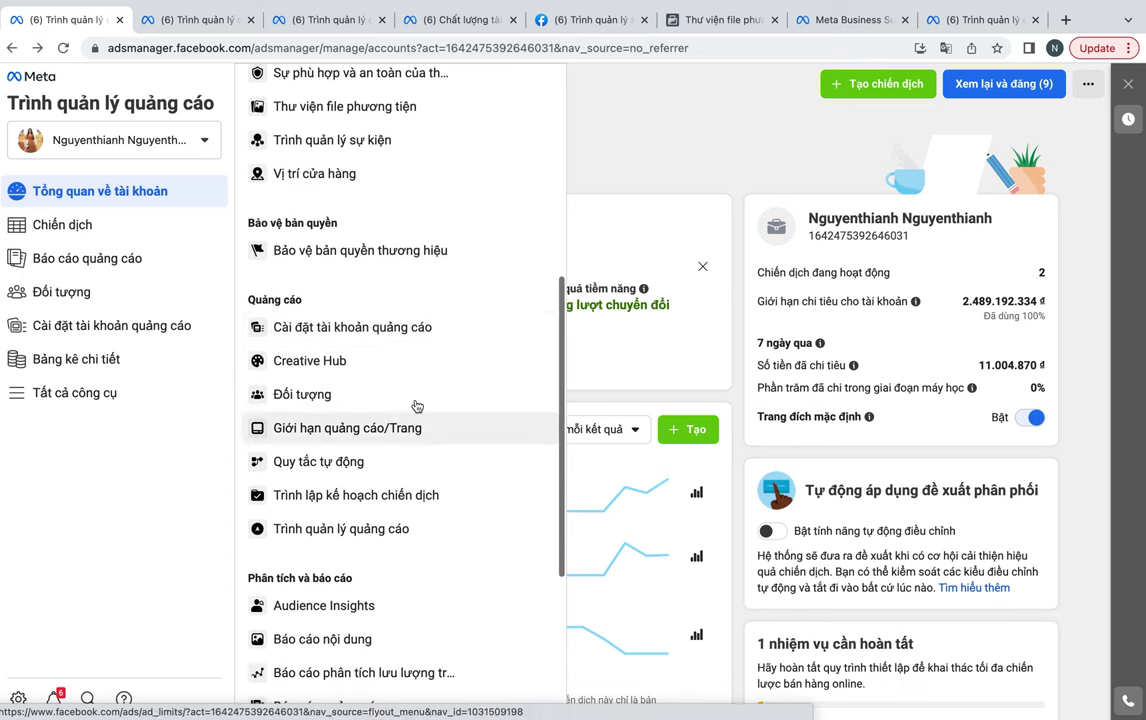
right_click(417, 326)
click(466, 336)
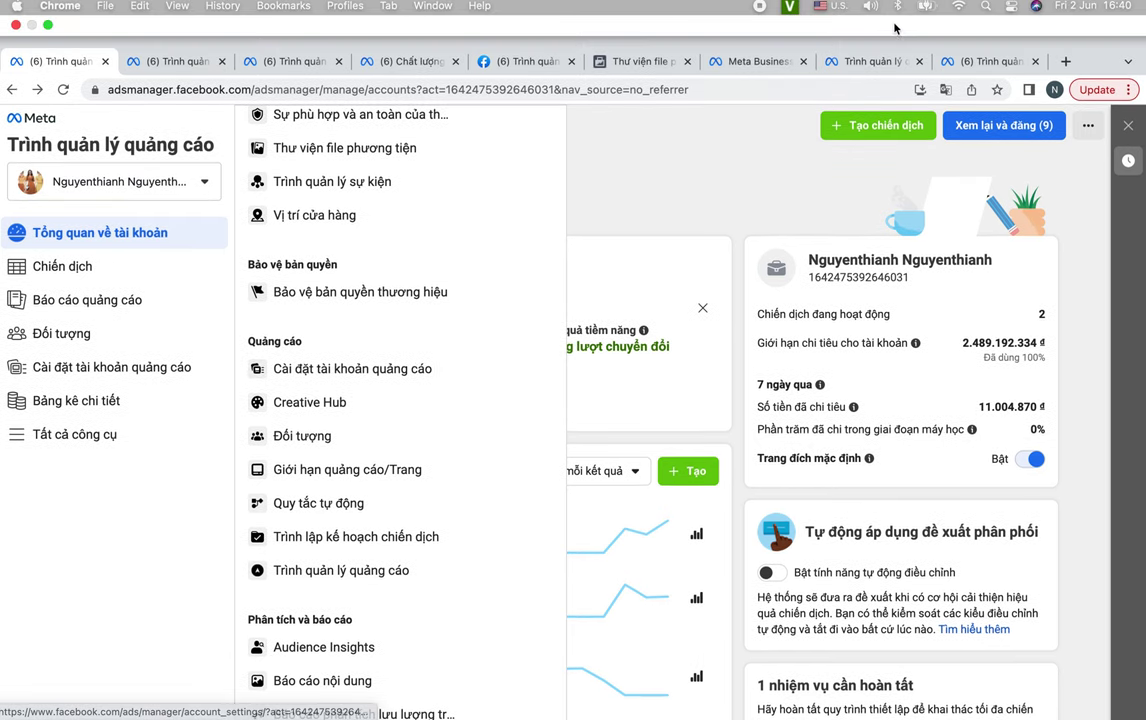
click(873, 66)
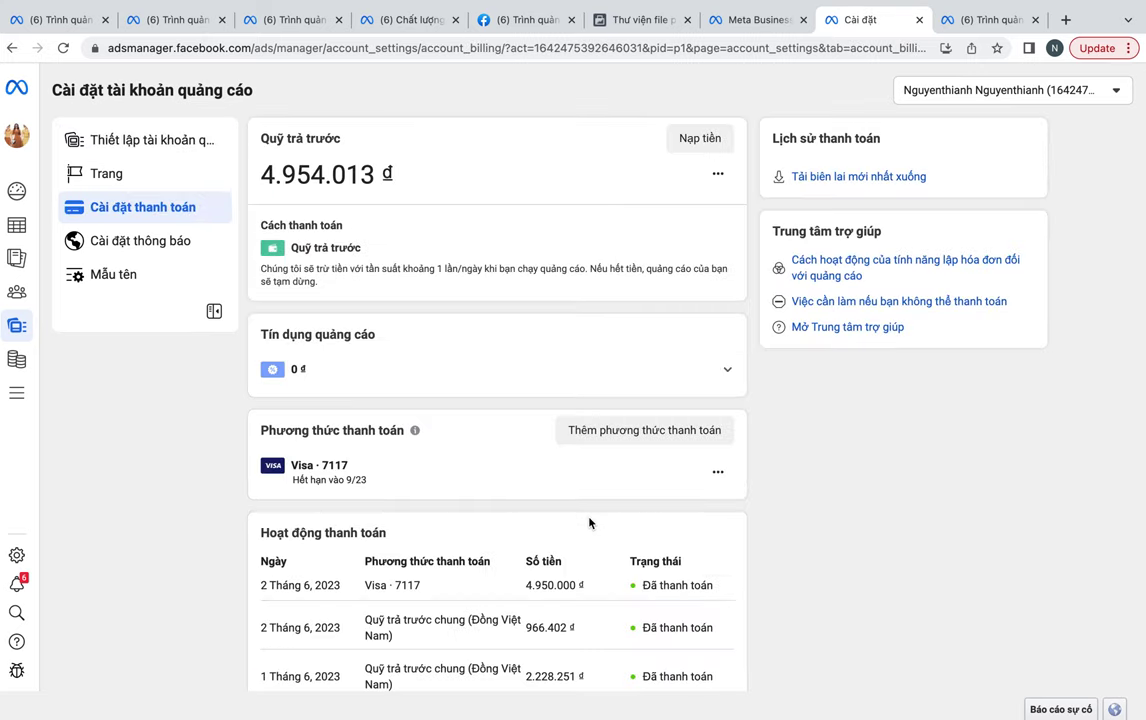
scroll(589, 522, down, 3)
scroll(709, 415, up, 3)
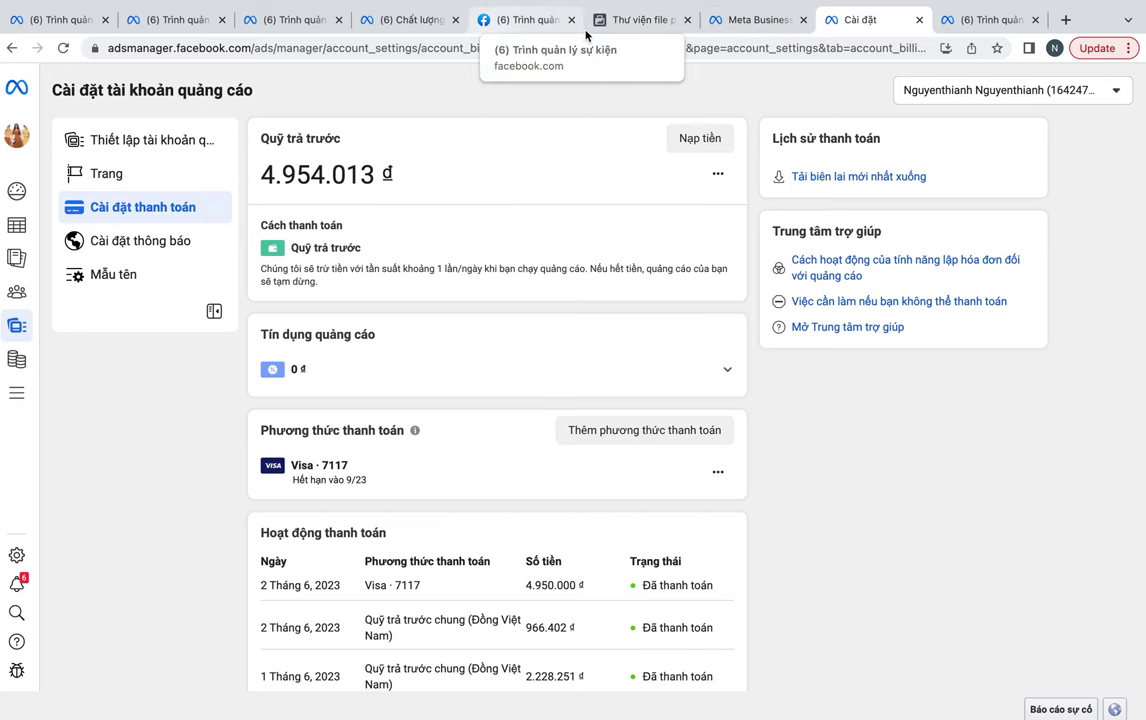
click(74, 24)
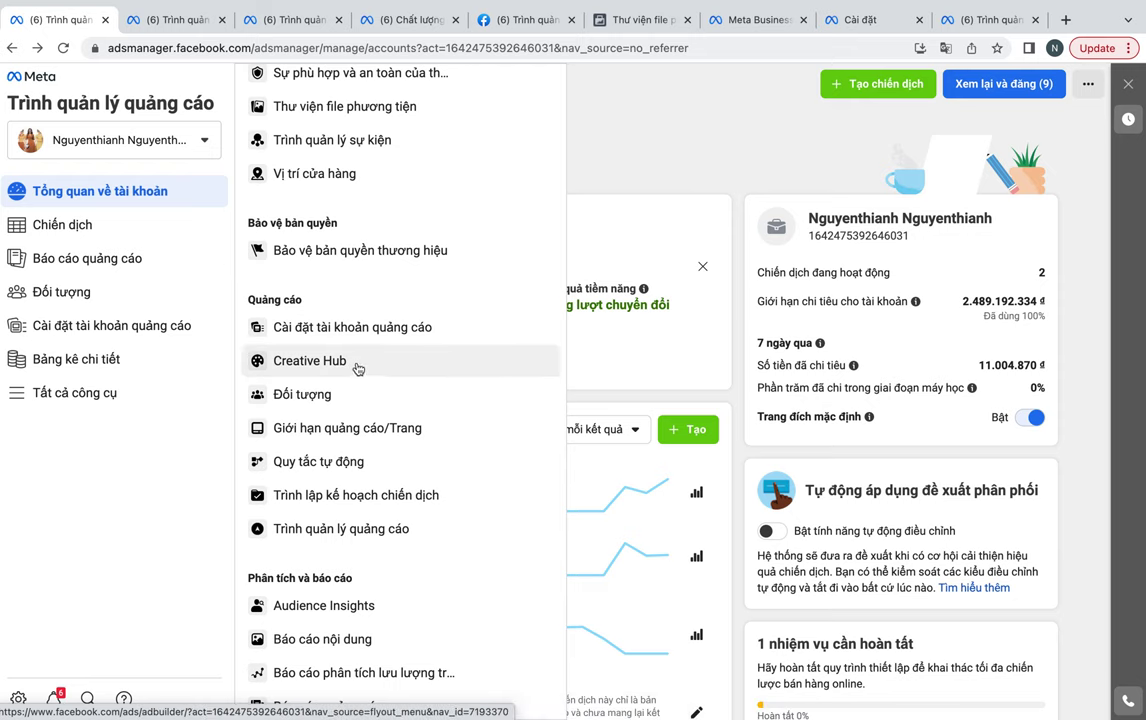
- Open Creative Hub from the Quảng cáo group in a new tab and close the duplicate account overview tab
right_click(357, 369)
click(375, 332)
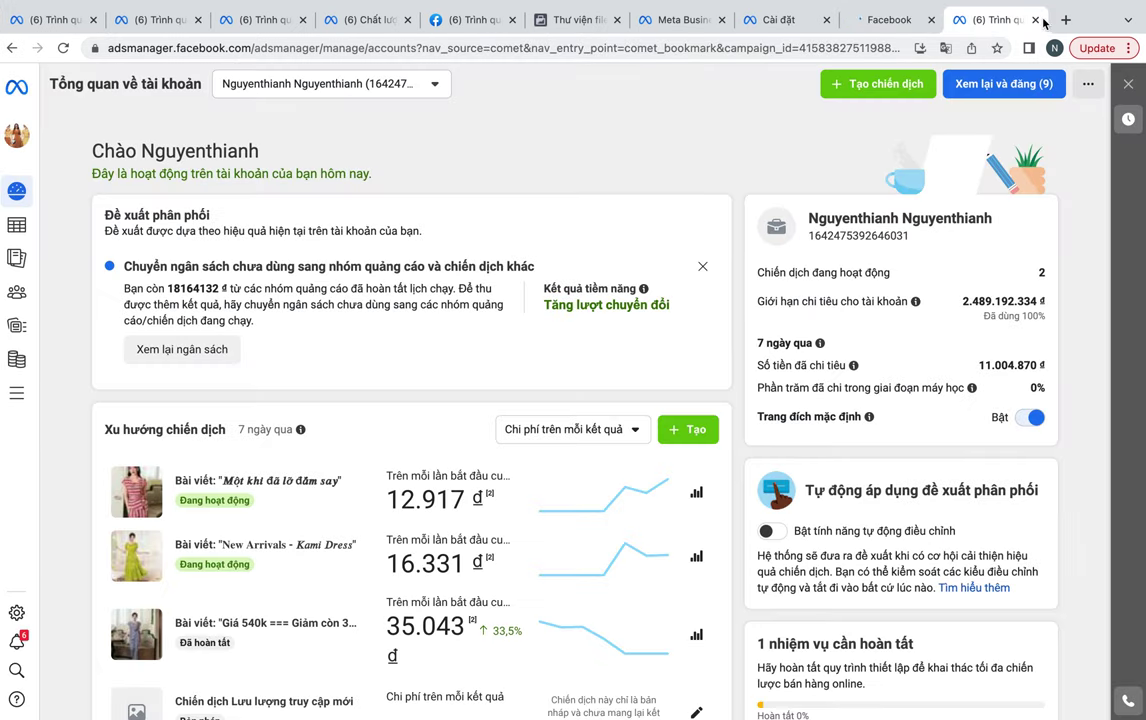
click(1034, 20)
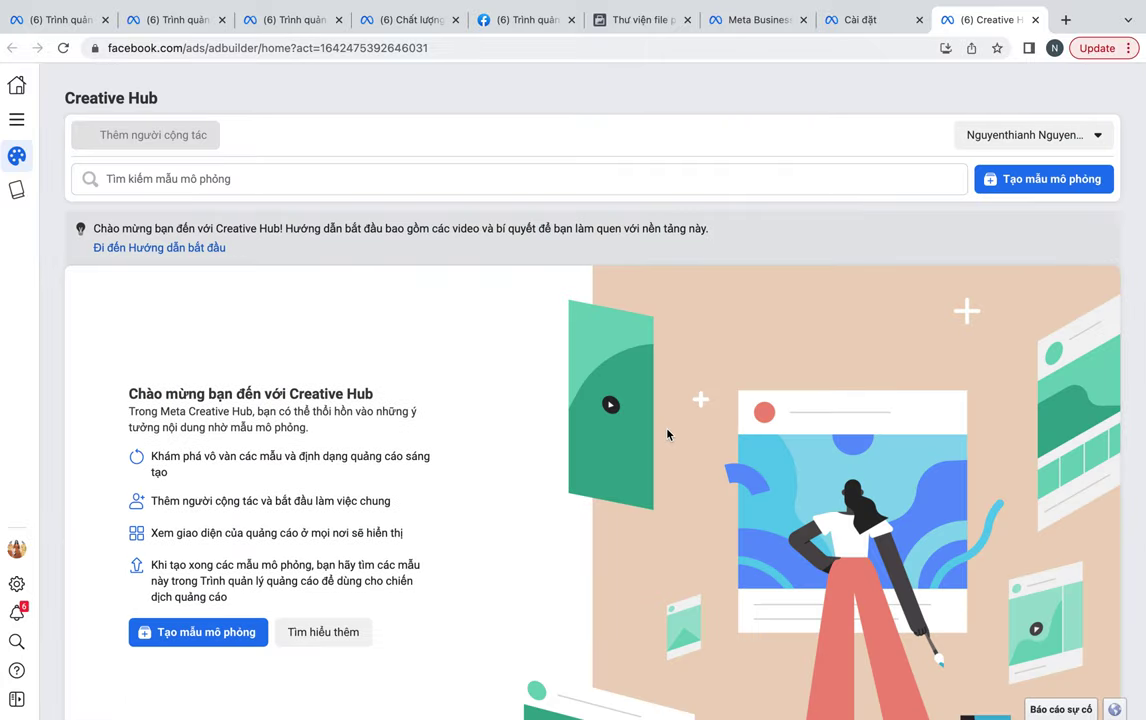
- Look through the Creative Hub home page, including its mockup creation option, and return to the tool list
scroll(667, 434, down, 1)
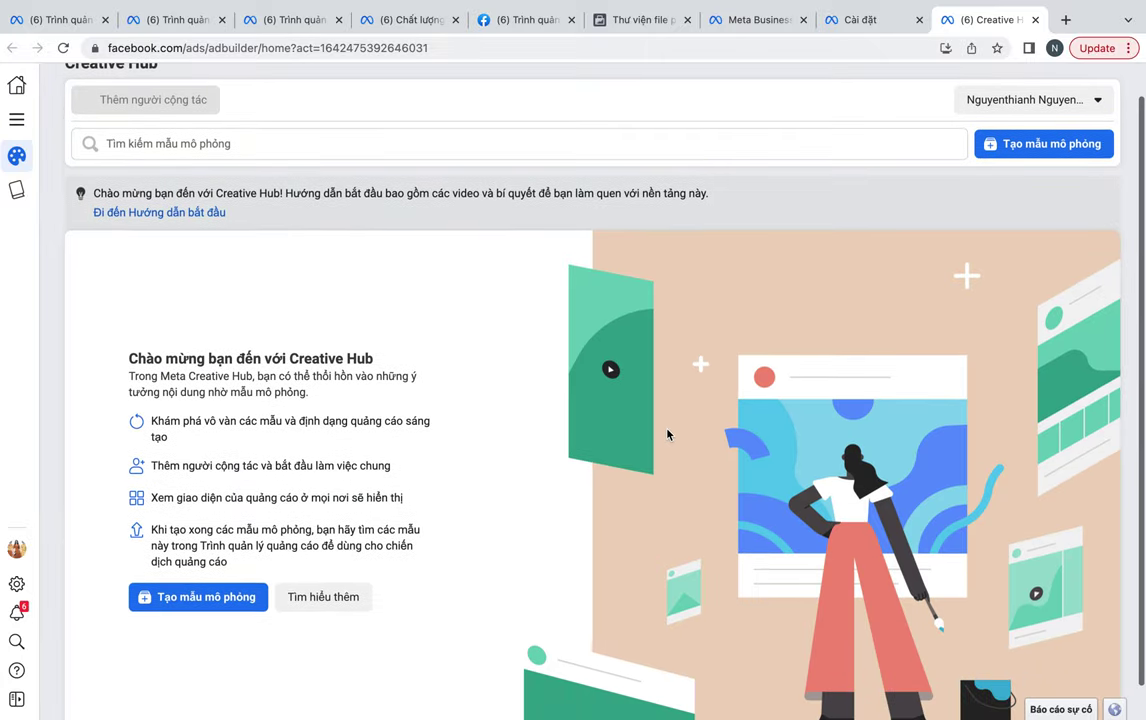
scroll(667, 434, down, 1)
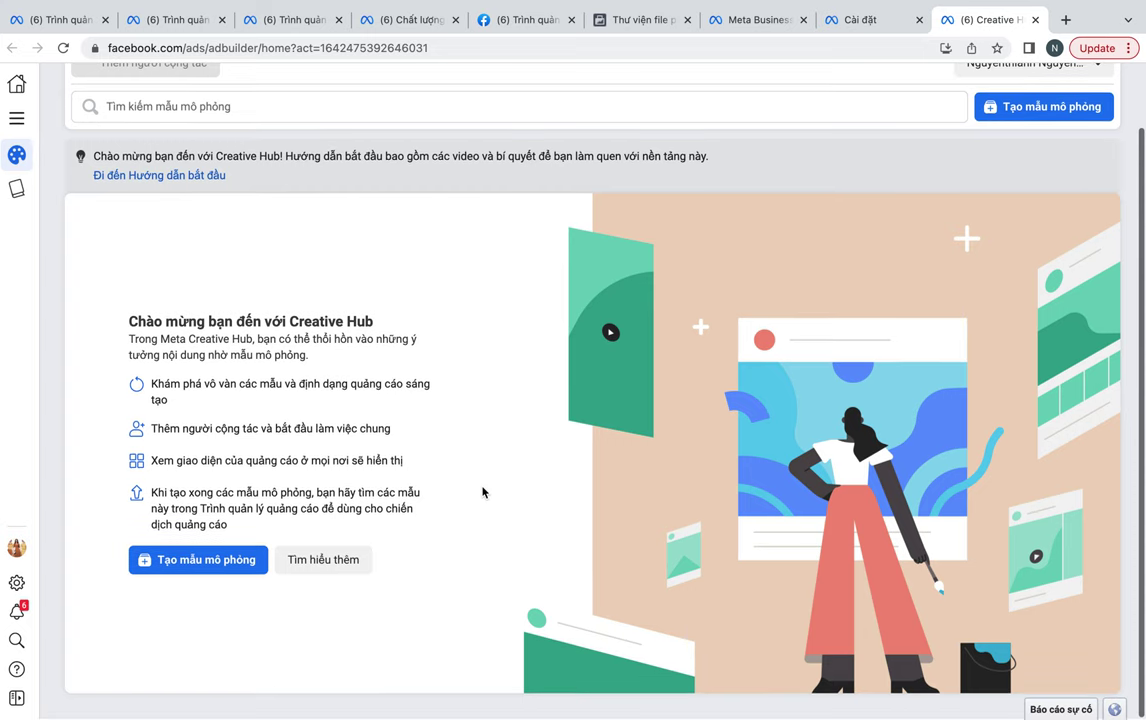
scroll(573, 462, up, 2)
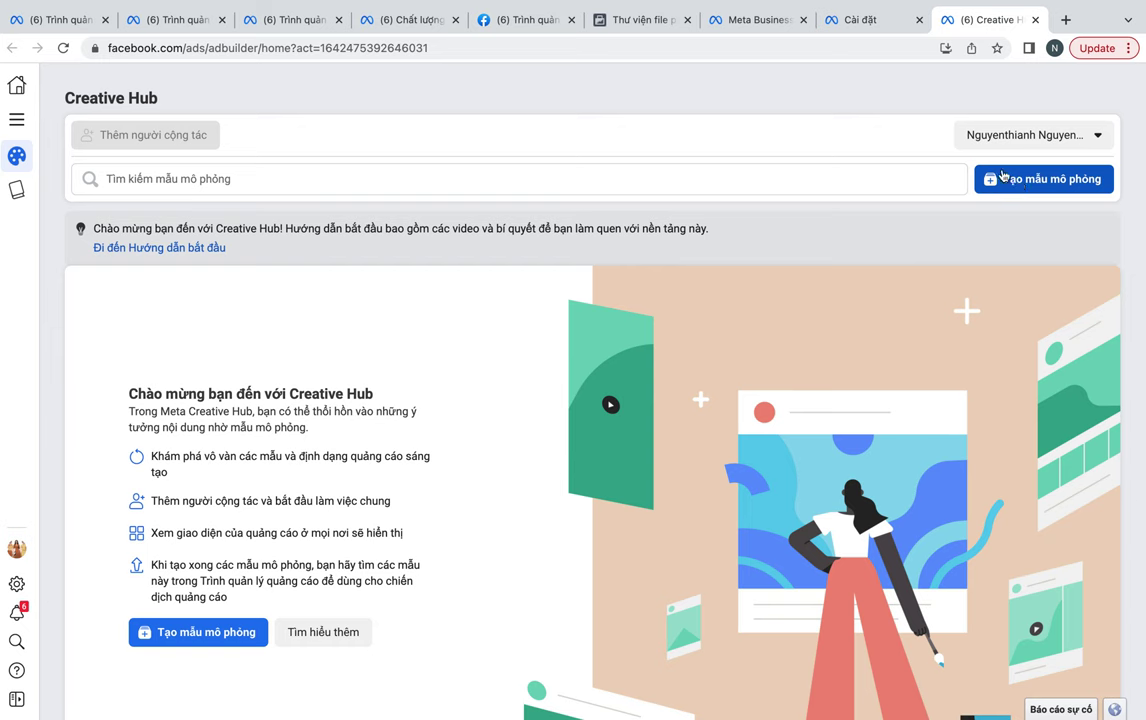
click(58, 20)
- Open Giới hạn quảng cáo/Trang and Quy tắc tự động from the Quảng cáo group in new tabs
scroll(452, 590, down, 2)
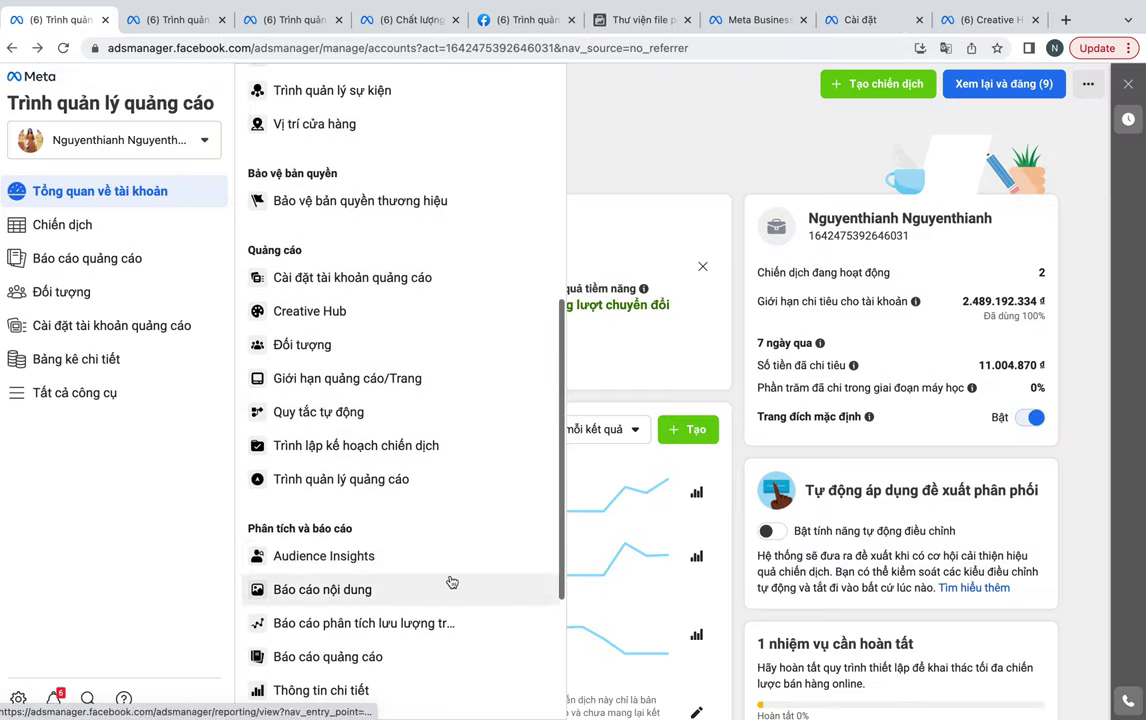
scroll(420, 390, down, 1)
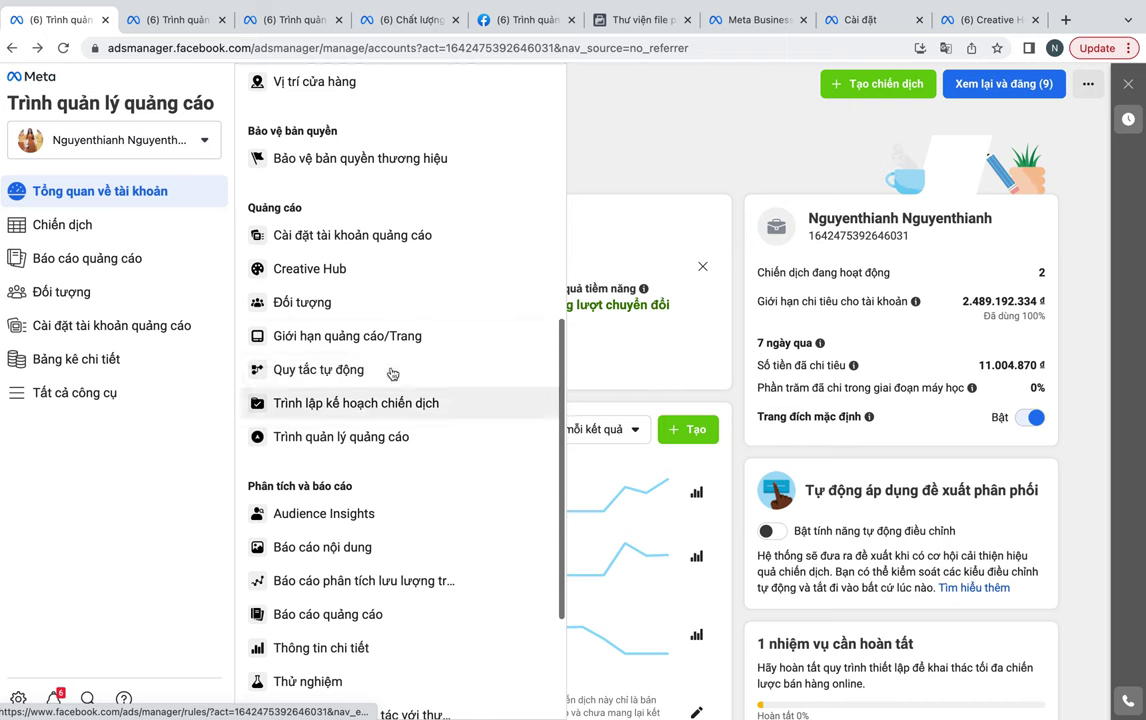
right_click(449, 349)
click(455, 358)
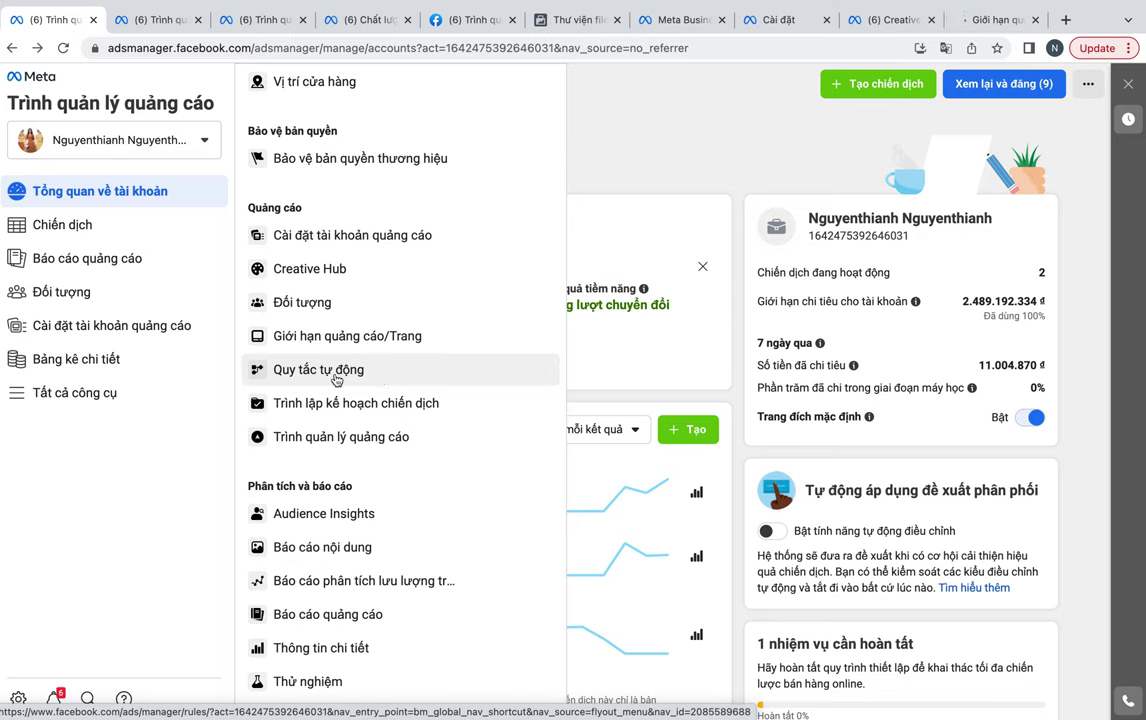
right_click(336, 379)
click(345, 385)
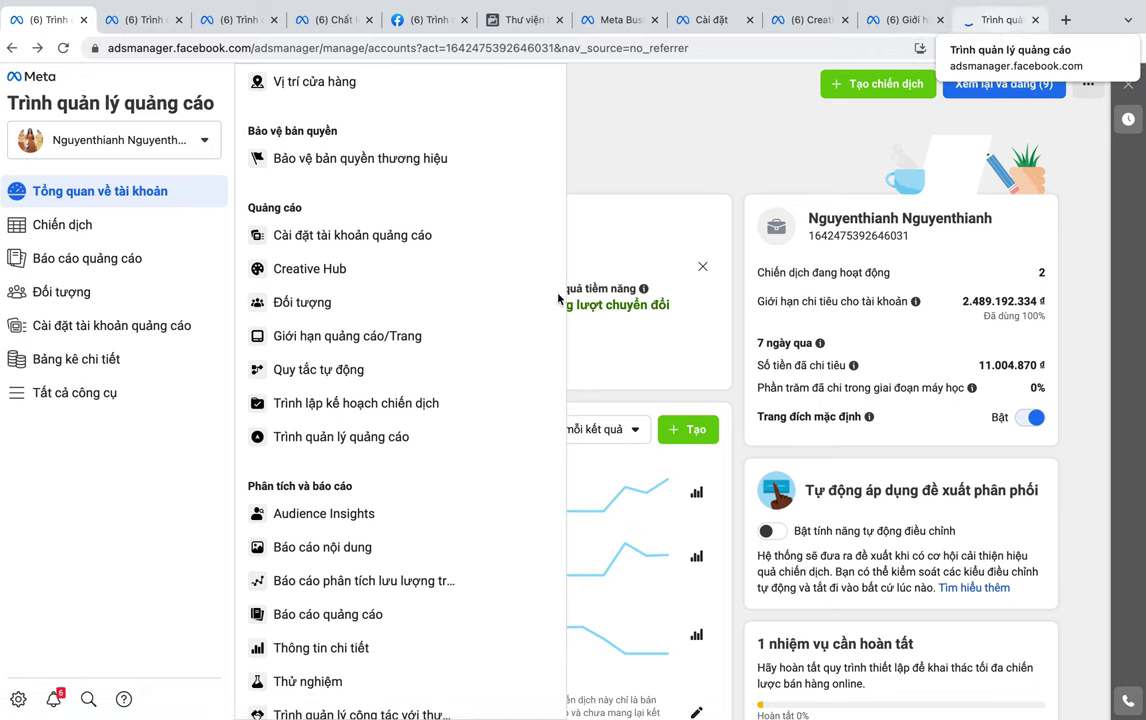
scroll(475, 391, down, 5)
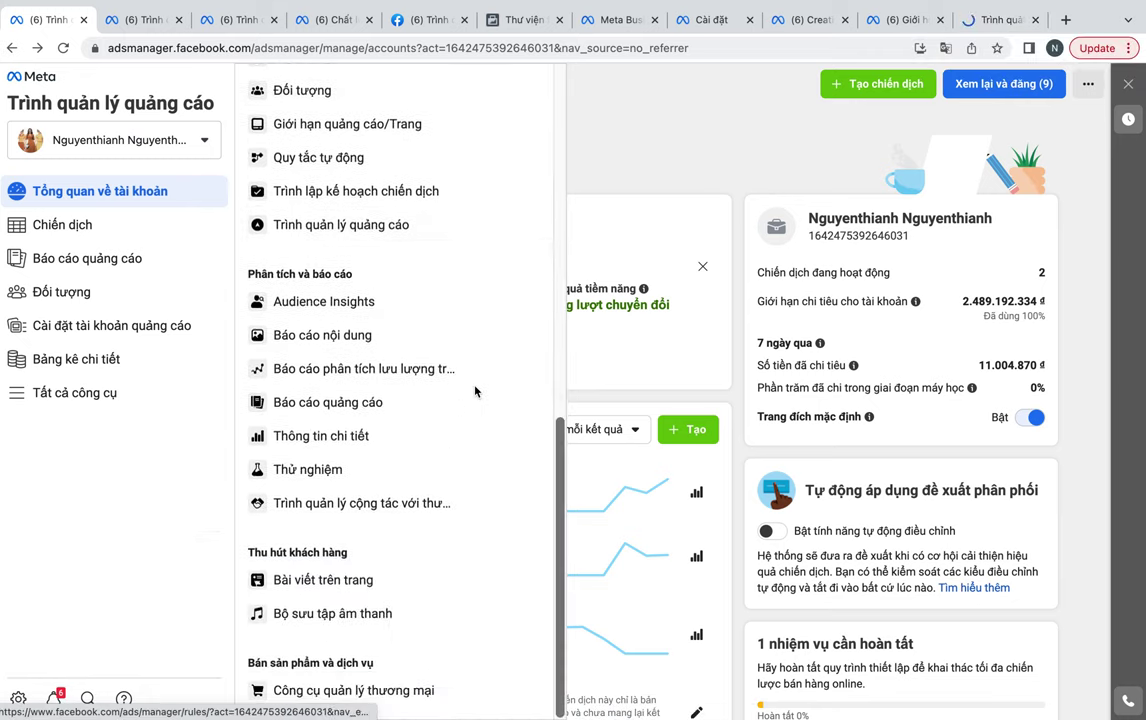
- Review the per-Page ad limits and close that tab, look over the automated rules list, and return to the tool list
click(910, 31)
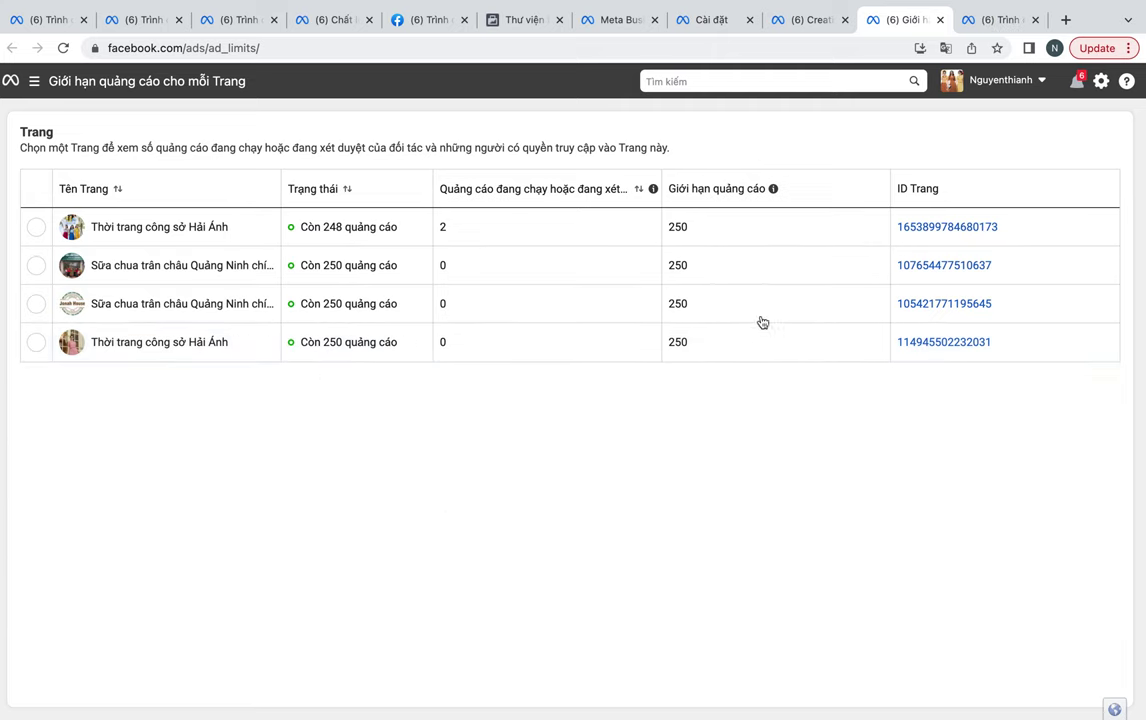
click(940, 19)
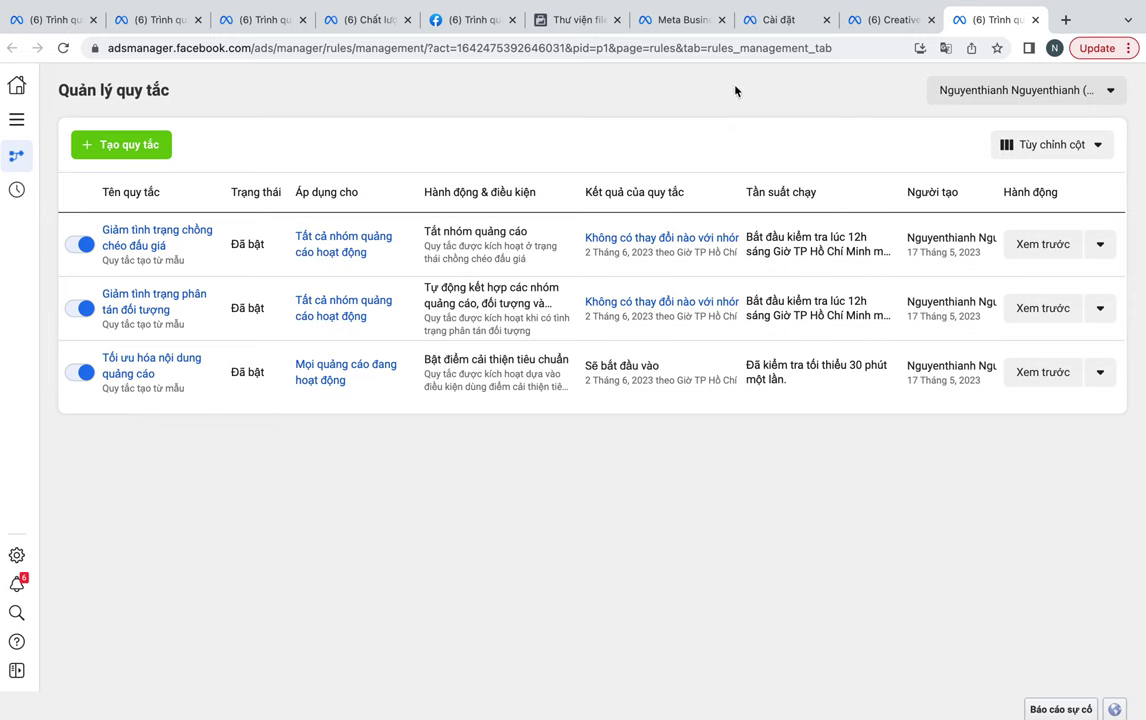
click(55, 20)
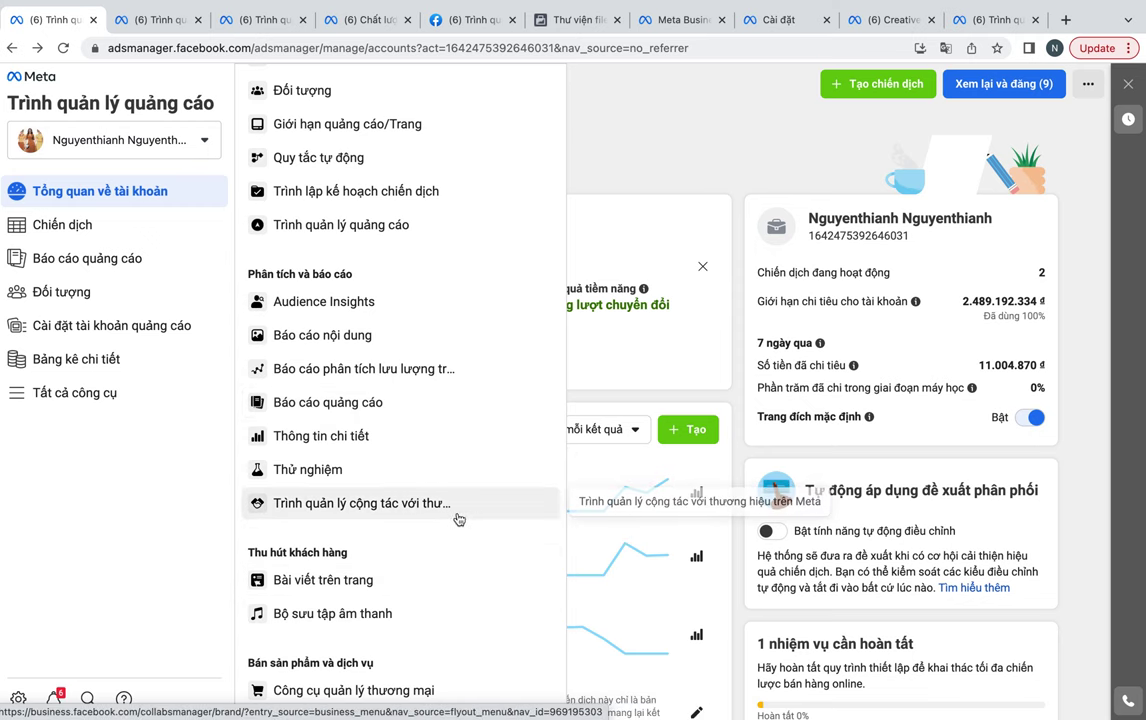
- Open Thông tin chi tiết, Báo cáo quảng cáo and Audience Insights from the Phân tích và báo cáo group in new tabs
right_click(410, 444)
click(420, 450)
right_click(351, 413)
click(380, 420)
right_click(345, 308)
click(370, 313)
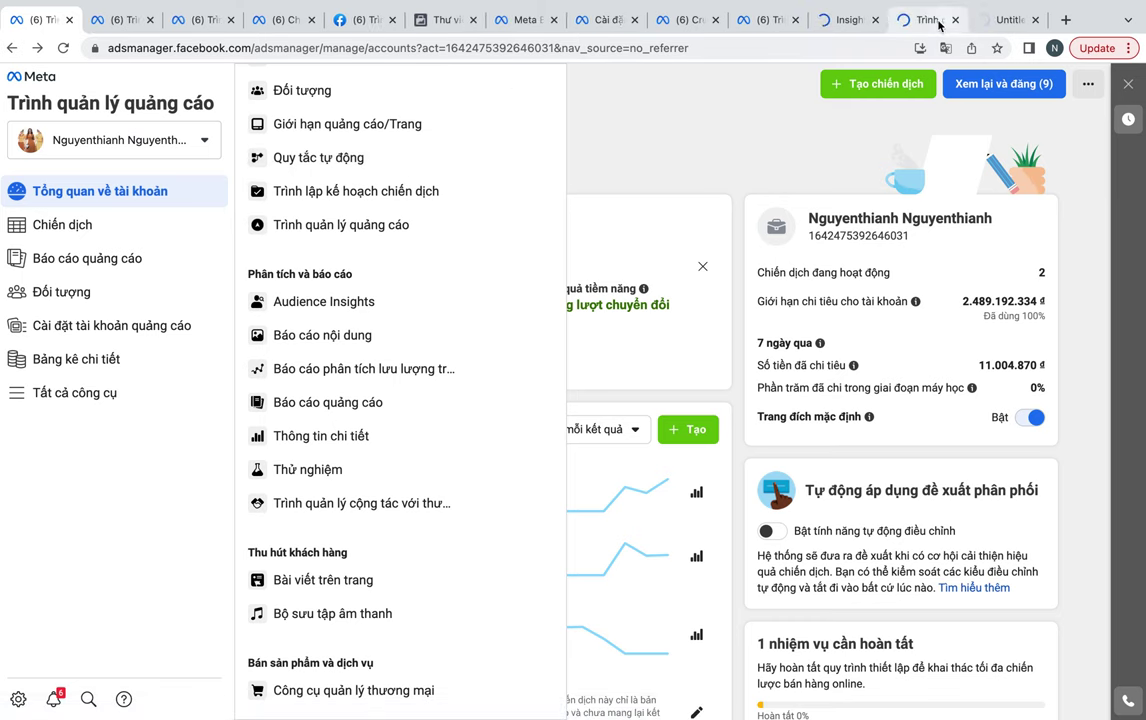
- Dismiss the weekly recap in Thông tin chi tiết by viewing all insights and look through the Tổng quan page
click(850, 20)
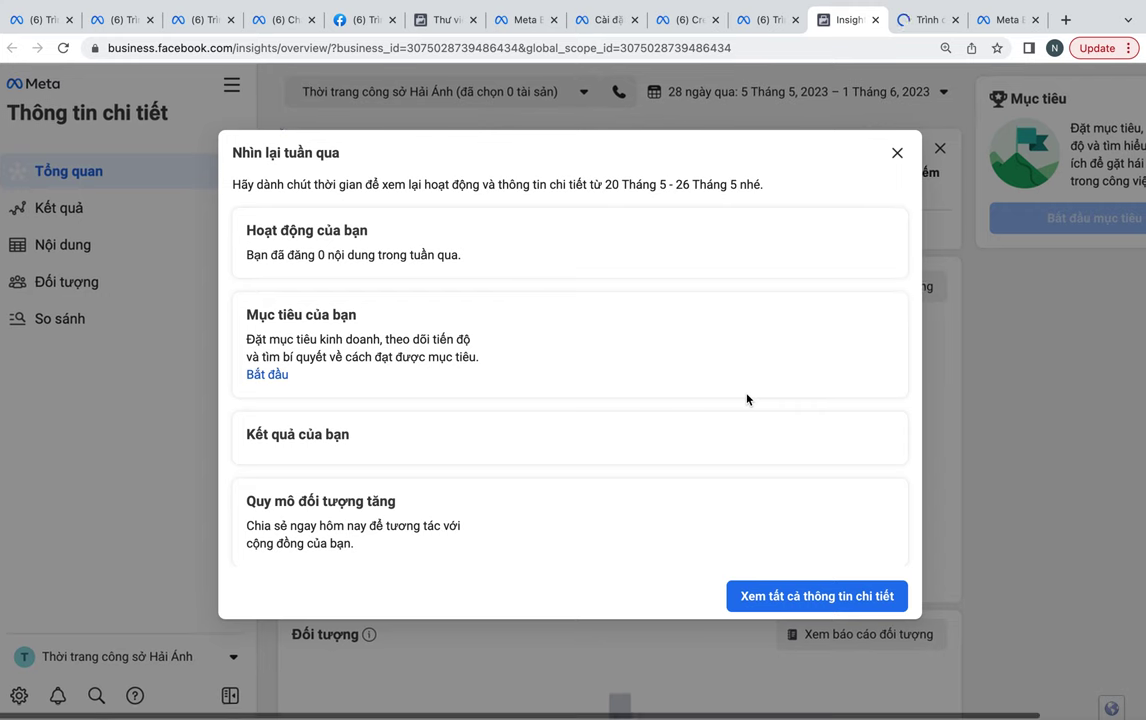
click(789, 597)
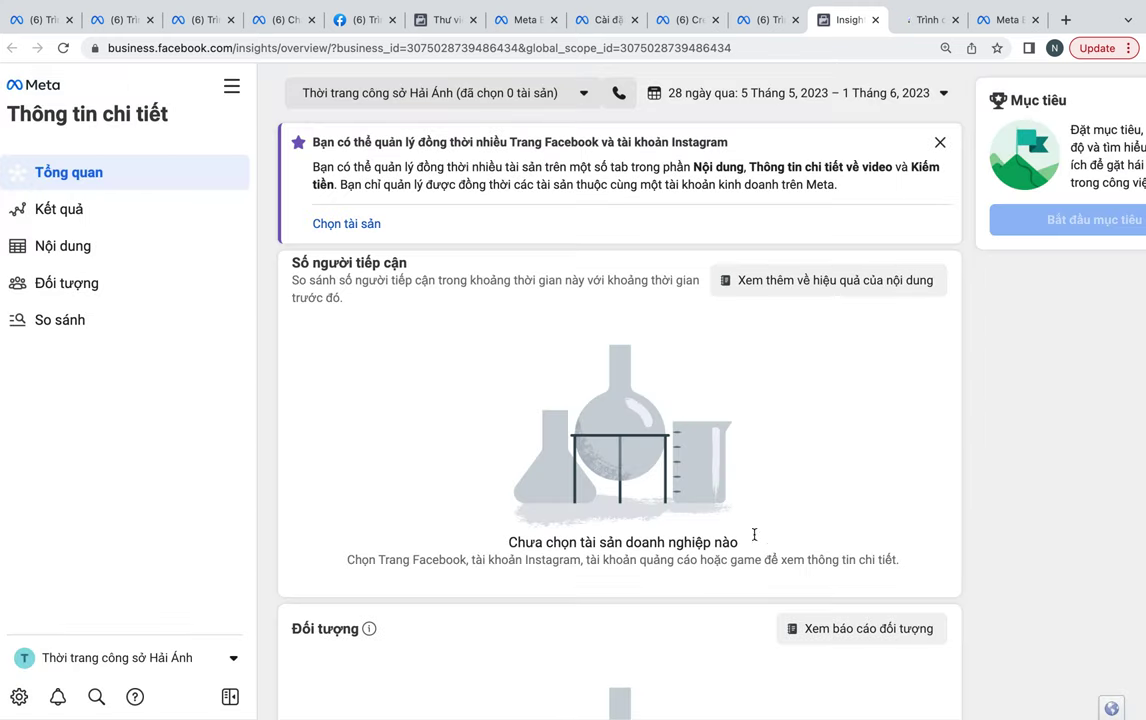
scroll(697, 461, down, 3)
scroll(697, 461, up, 3)
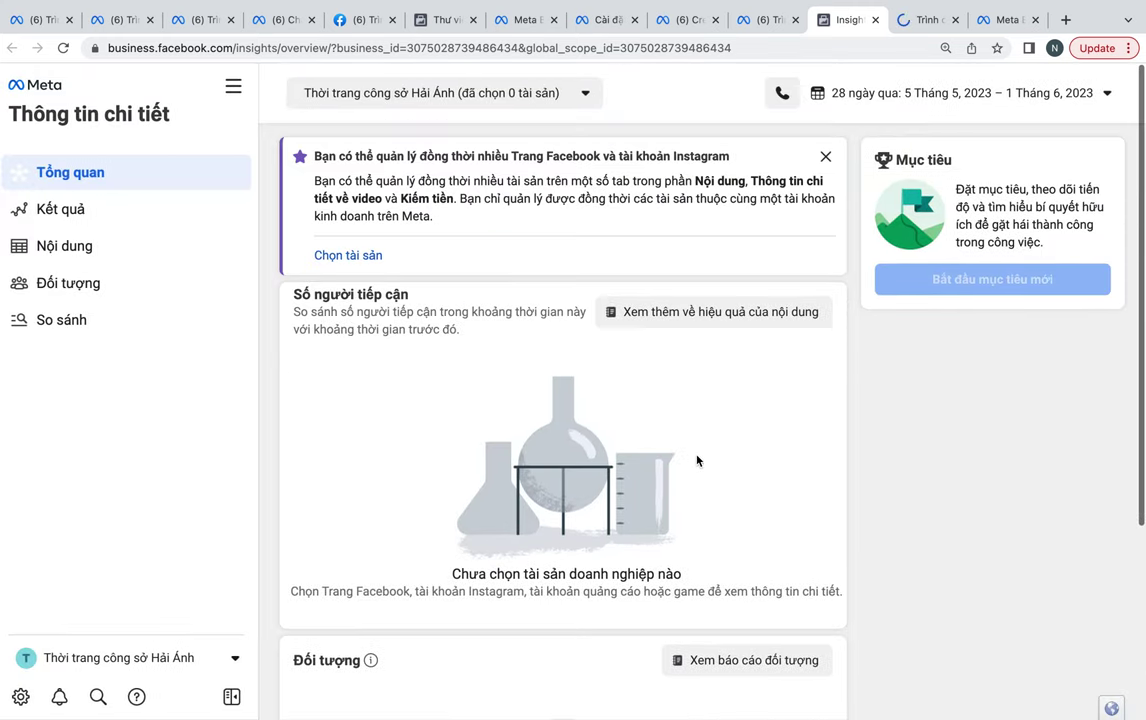
- Dismiss the breakdown announcement in the ad report and examine the pivot table's columns through to cost per result and schedule
click(925, 19)
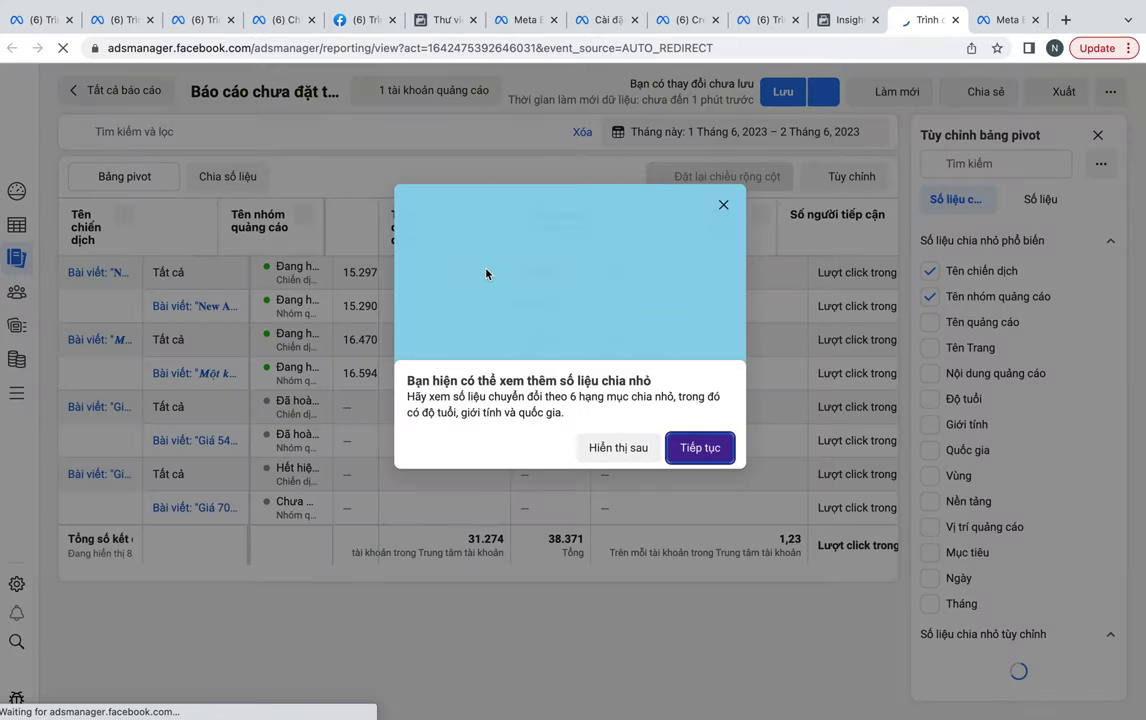
click(722, 206)
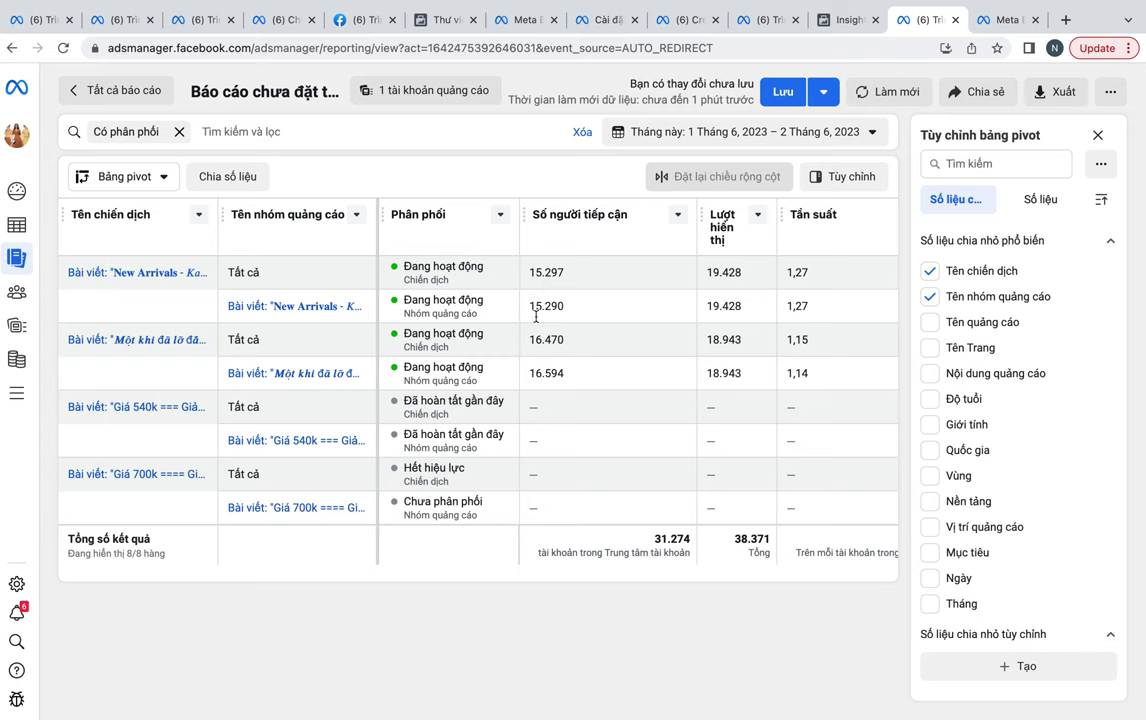
scroll(739, 328, right, 10)
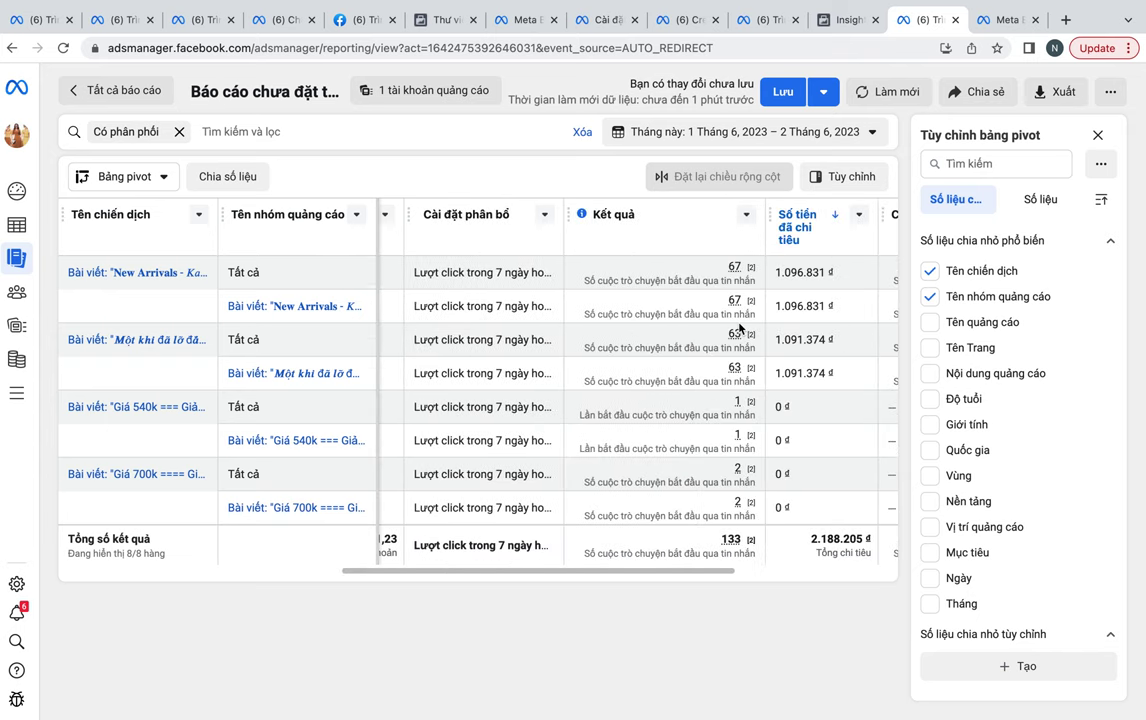
scroll(739, 328, right, 5)
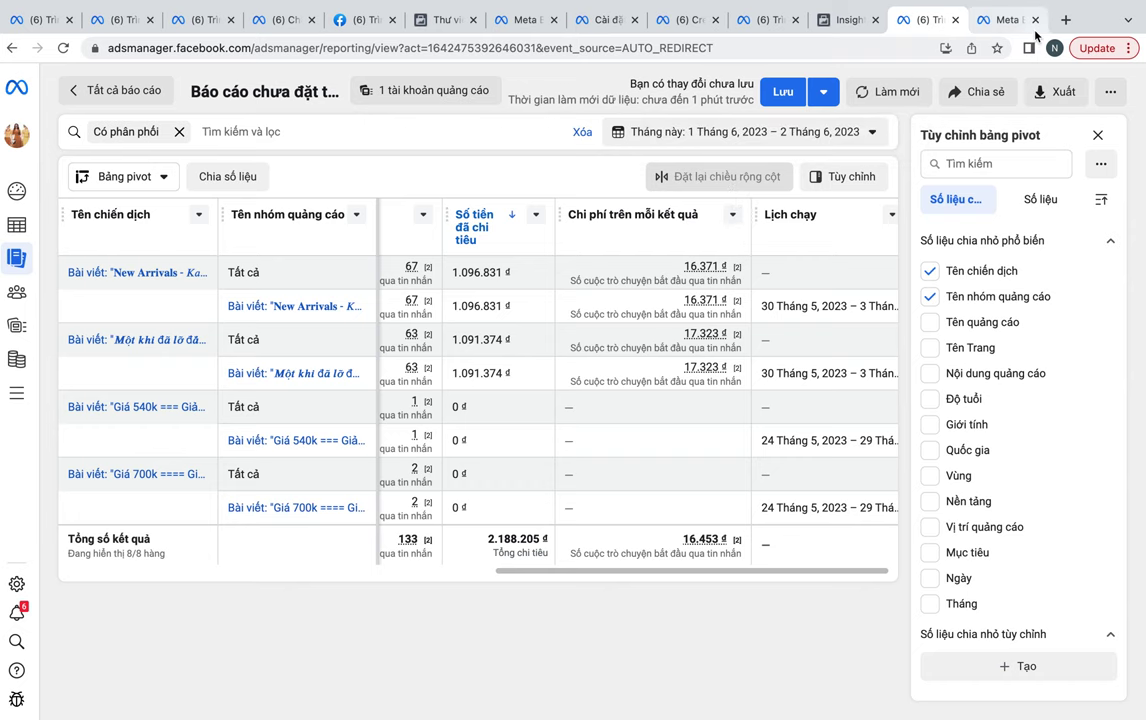
- Examine the potential audience's estimated size, age and gender, top cities, countries and Pages in Audience Insights, and return to the tool list
click(995, 25)
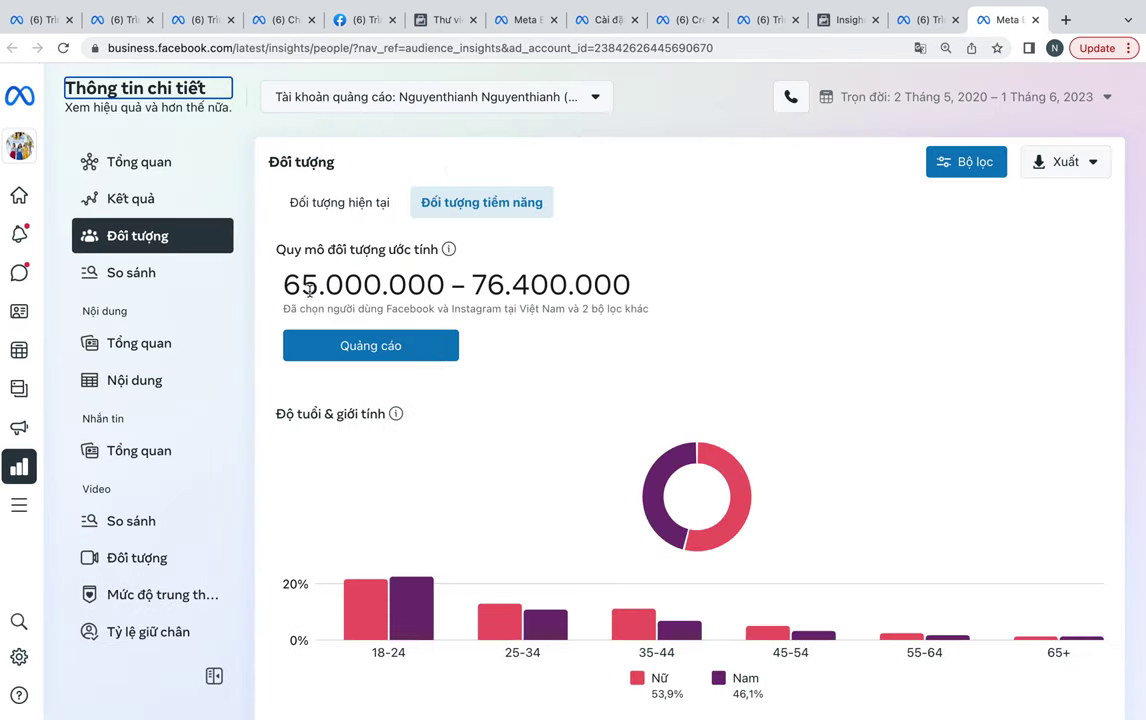
scroll(606, 357, down, 1)
scroll(606, 357, down, 6)
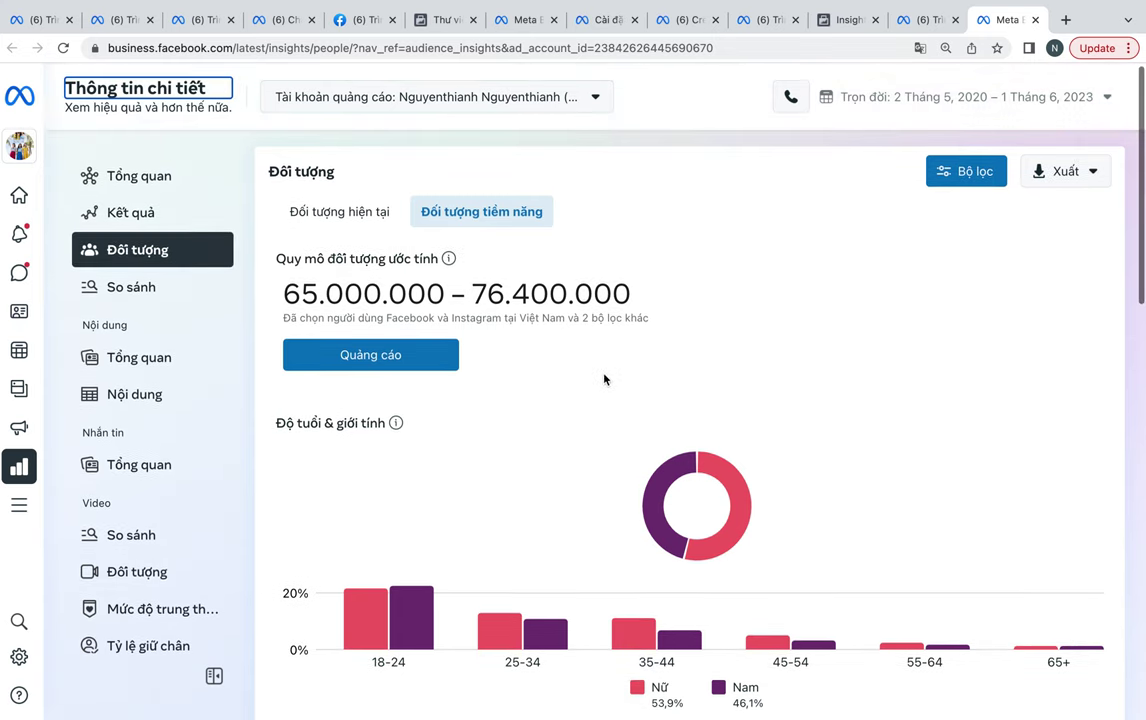
scroll(605, 493, up, 1)
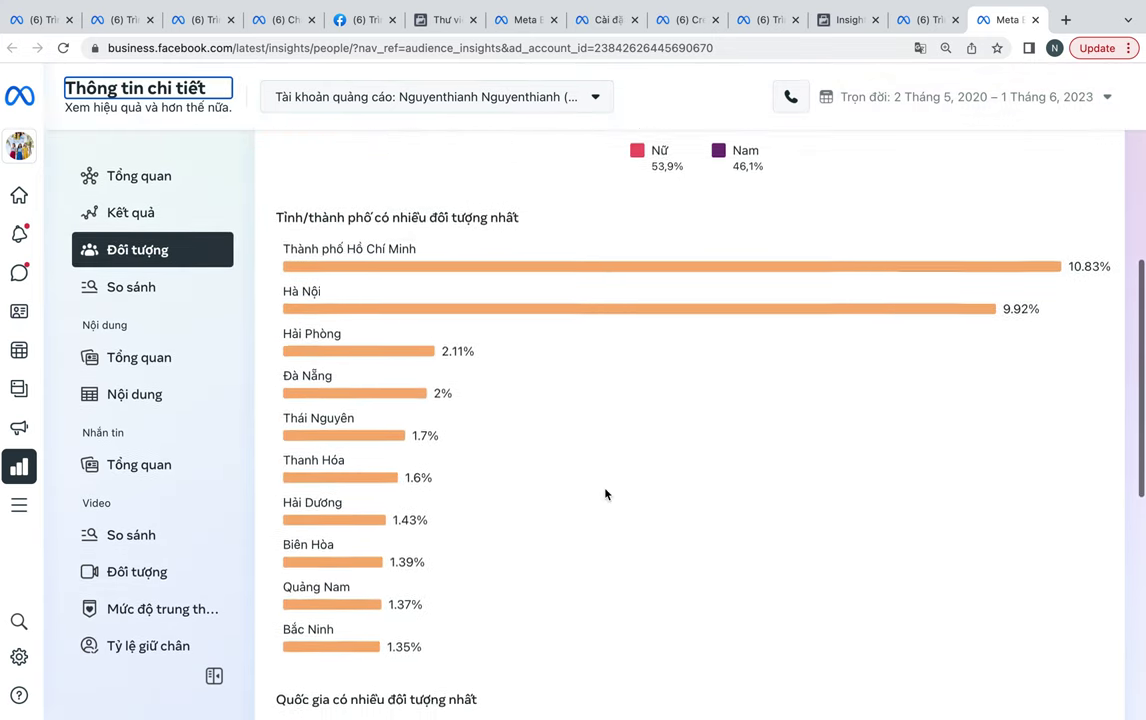
scroll(688, 504, down, 5)
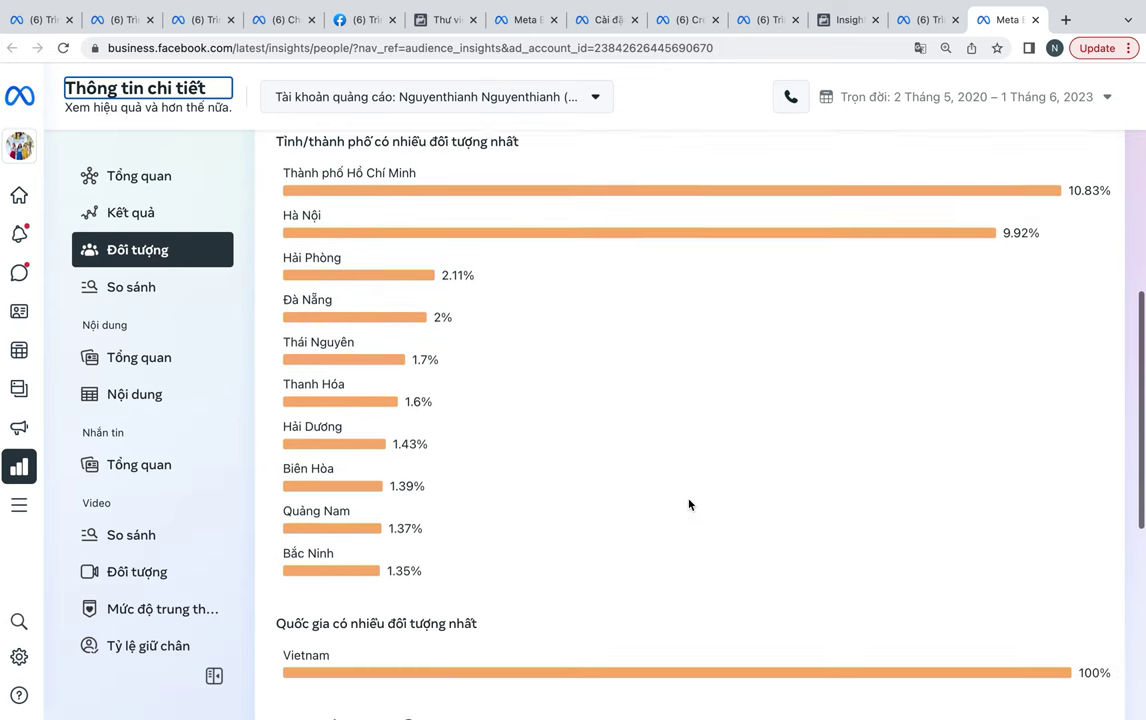
scroll(688, 504, down, 1)
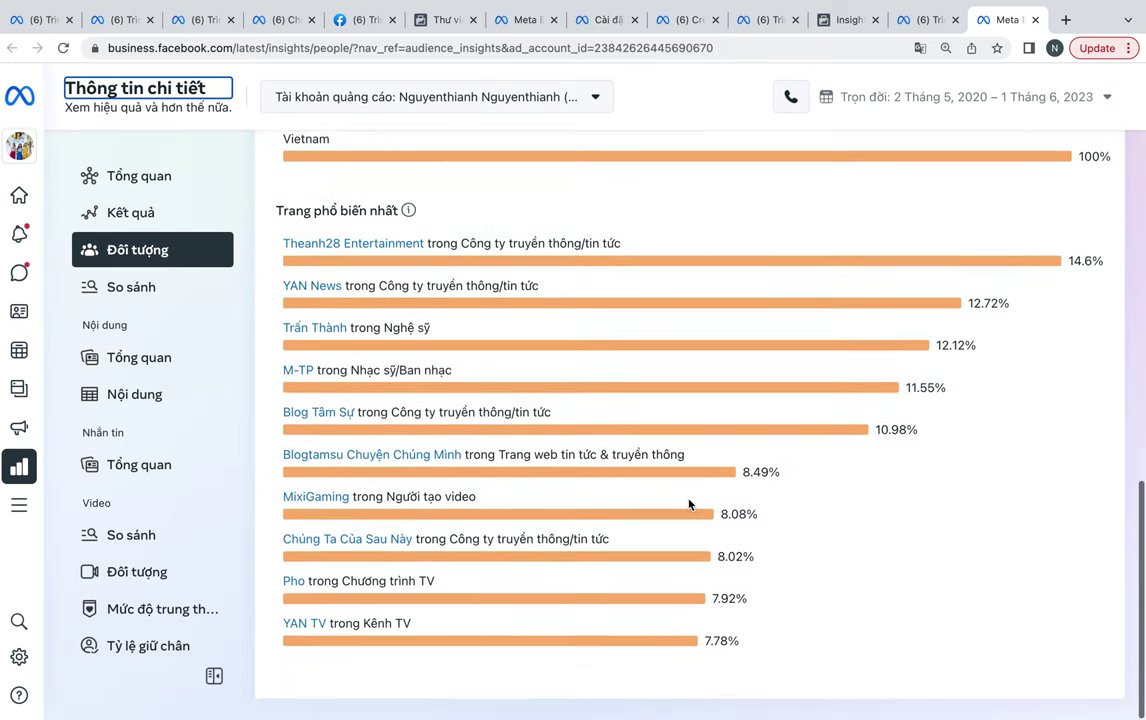
scroll(688, 504, up, 7)
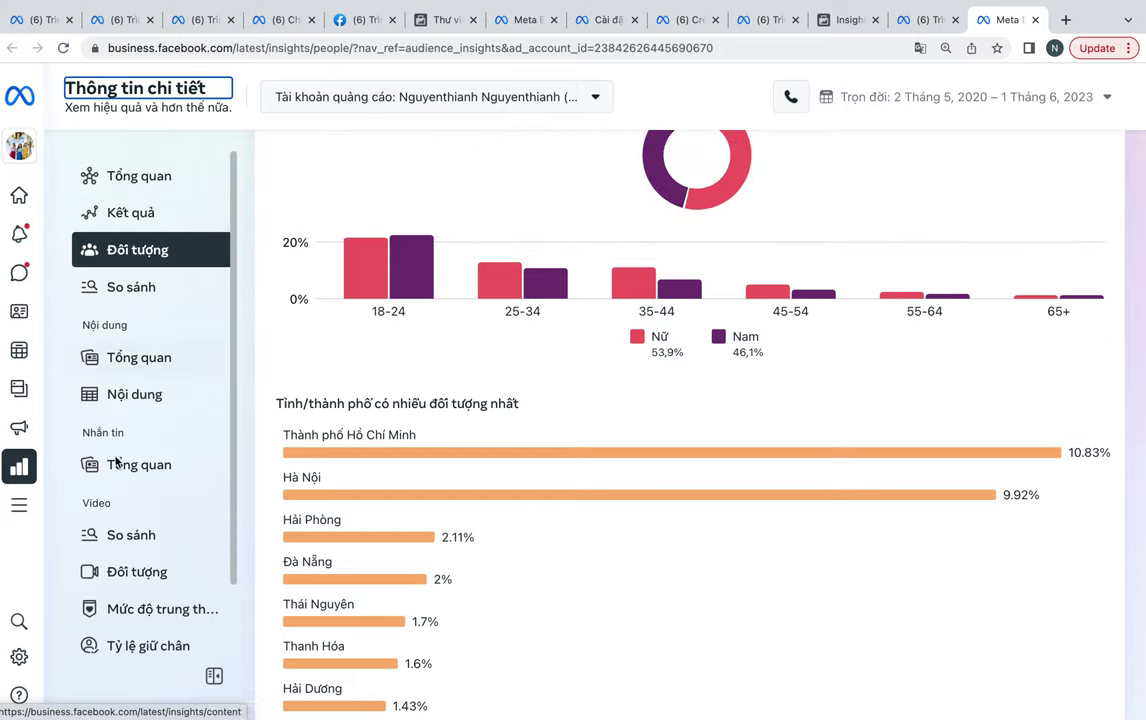
scroll(771, 426, up, 1)
scroll(771, 426, up, 3)
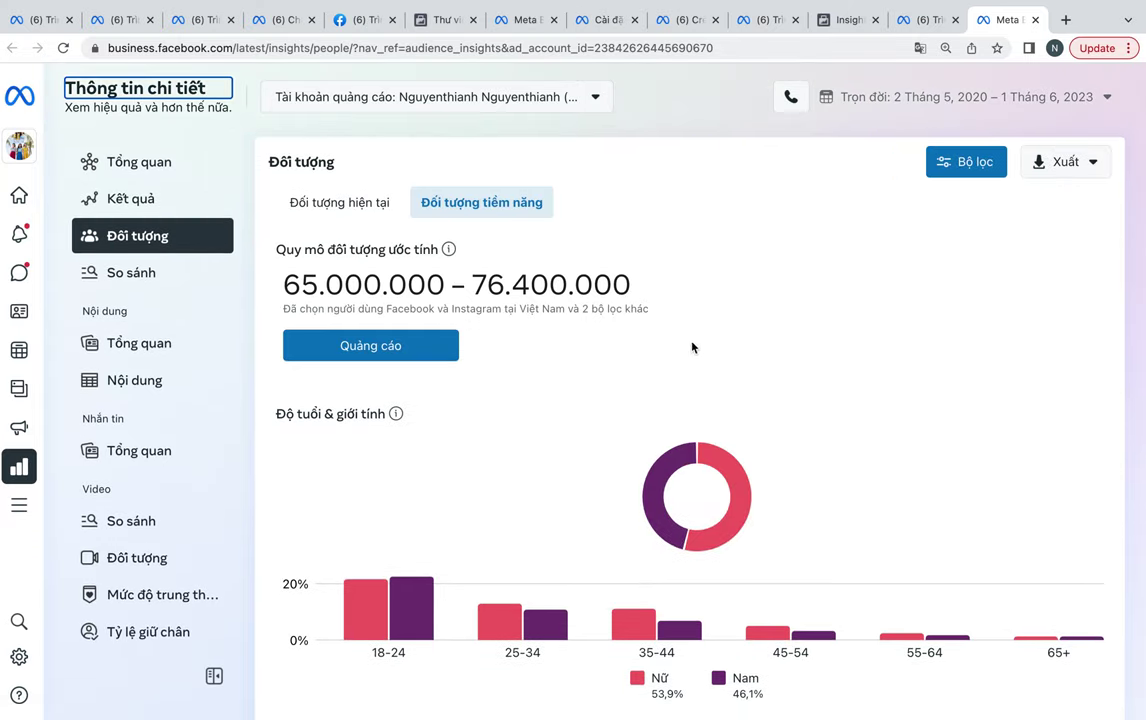
click(48, 31)
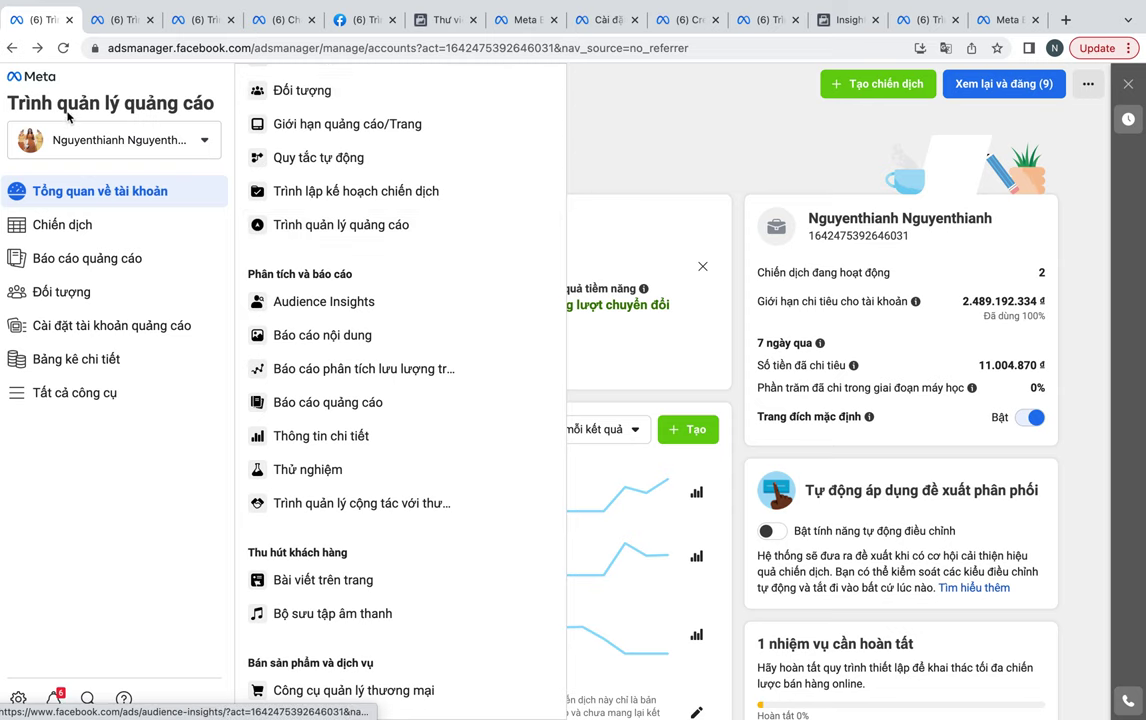
key(super+Tab)
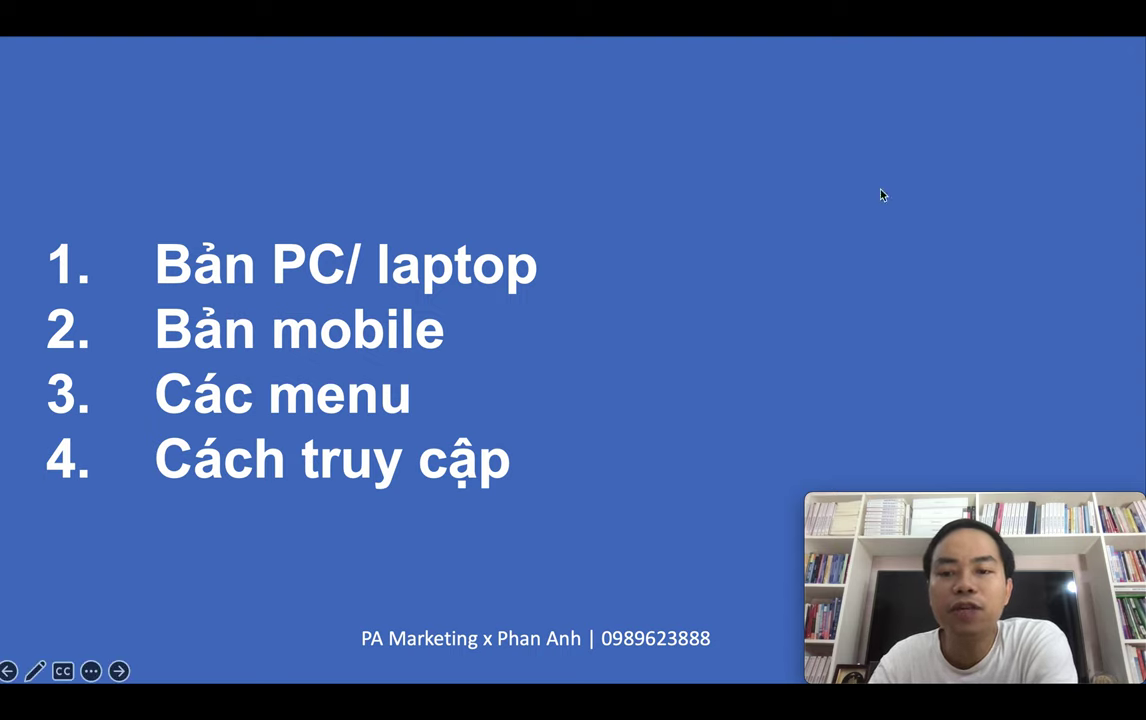
click(849, 506)
click(849, 504)
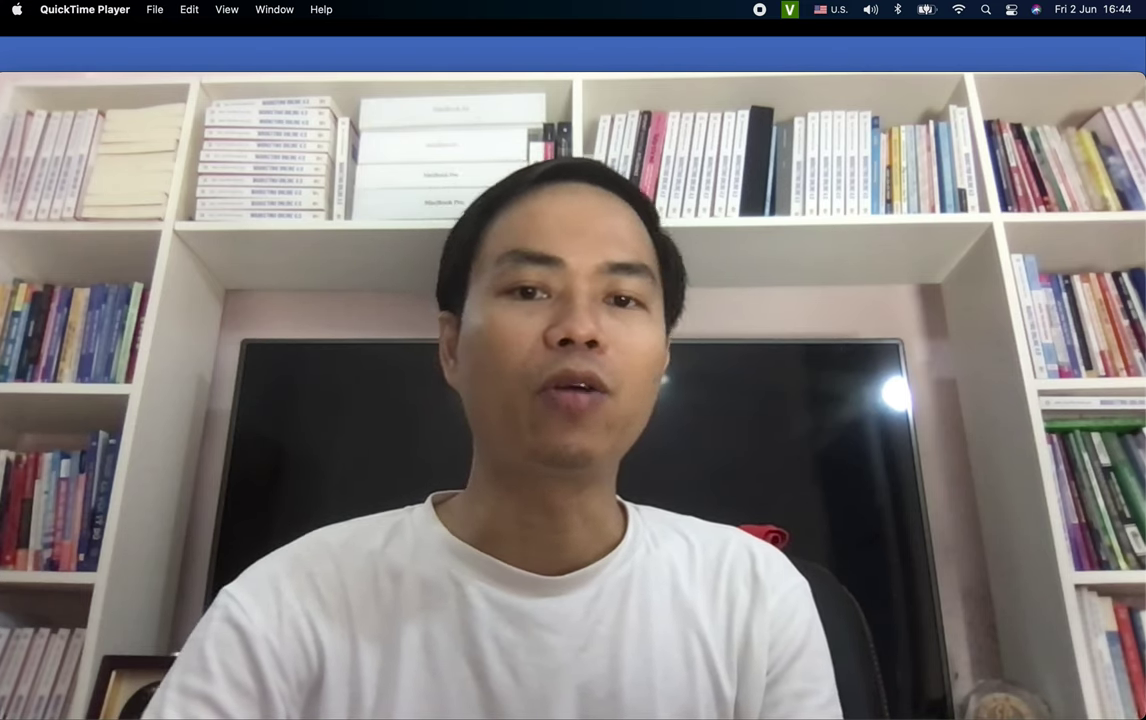
mouse_move(868, 393)
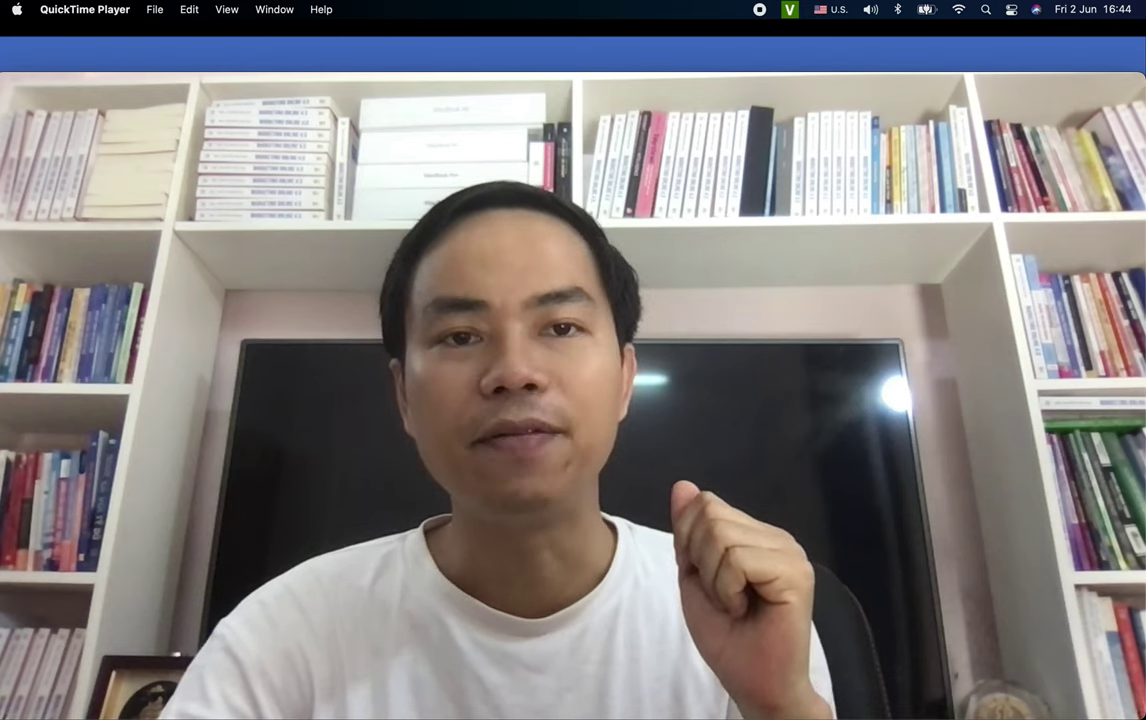
mouse_move(867, 287)
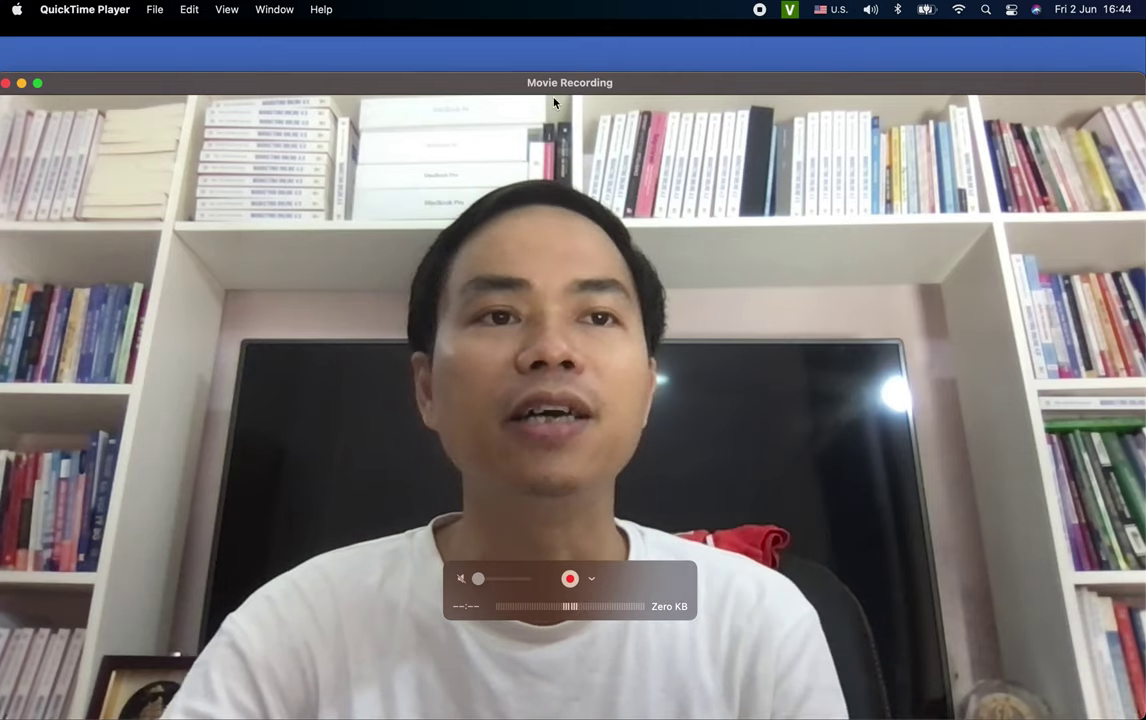